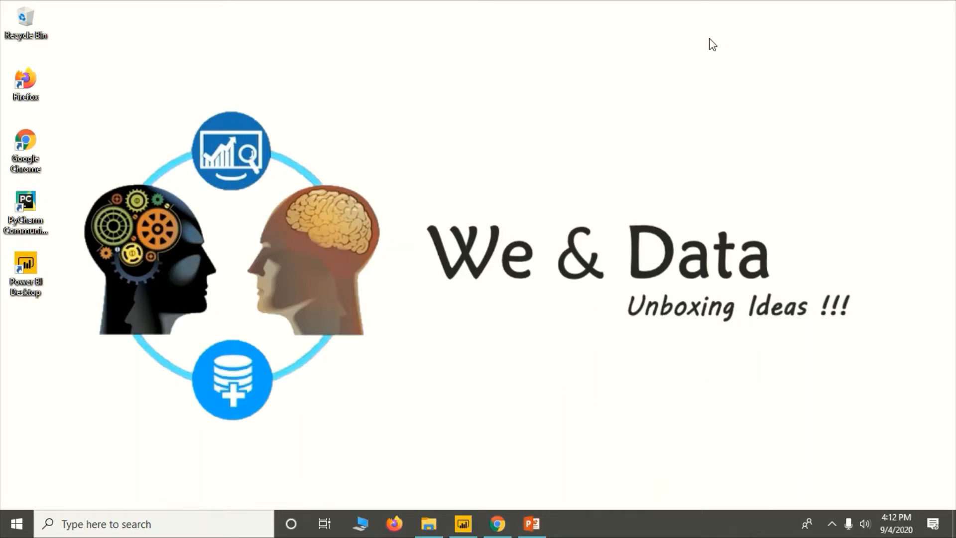
Step: Switch to Power BI Desktop and open the complete list of data sources for importing data
left_click(471, 525)
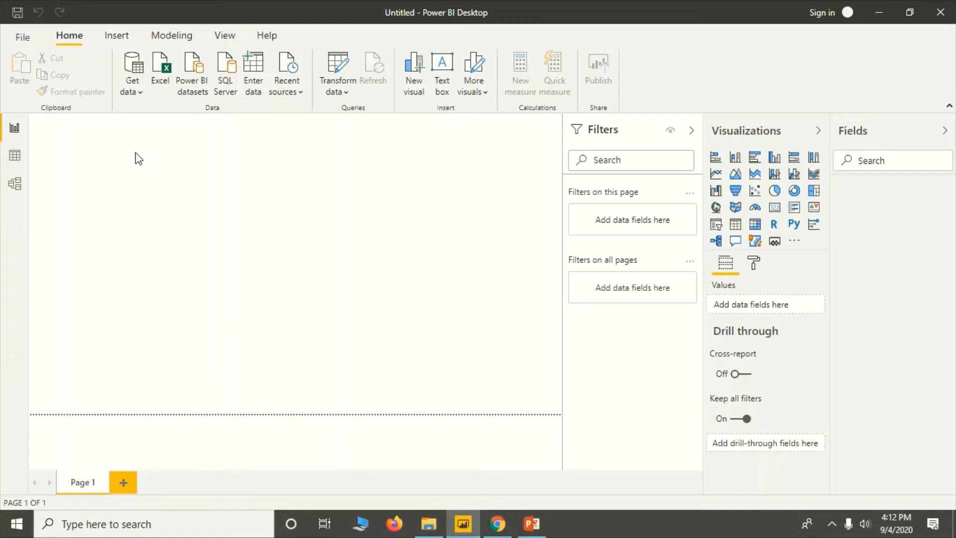
left_click(136, 88)
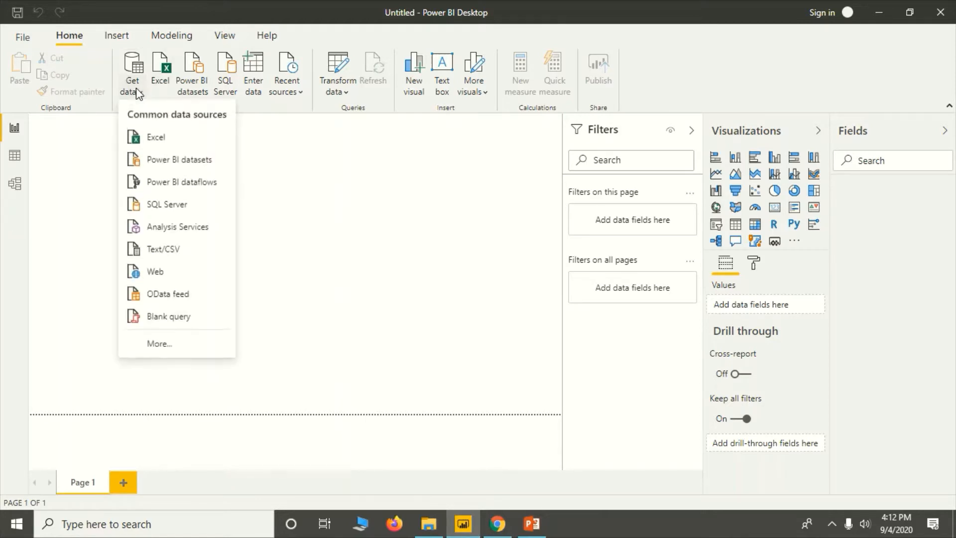
left_click(178, 350)
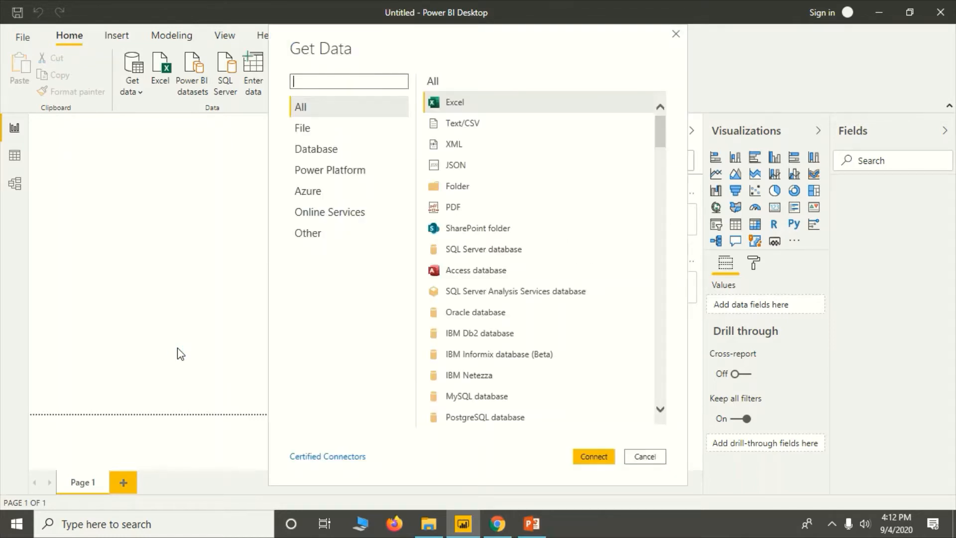
Step: Examine the available connectors in the File, Database, Power Platform, Azure, Online Services and Other categories
left_click(302, 129)
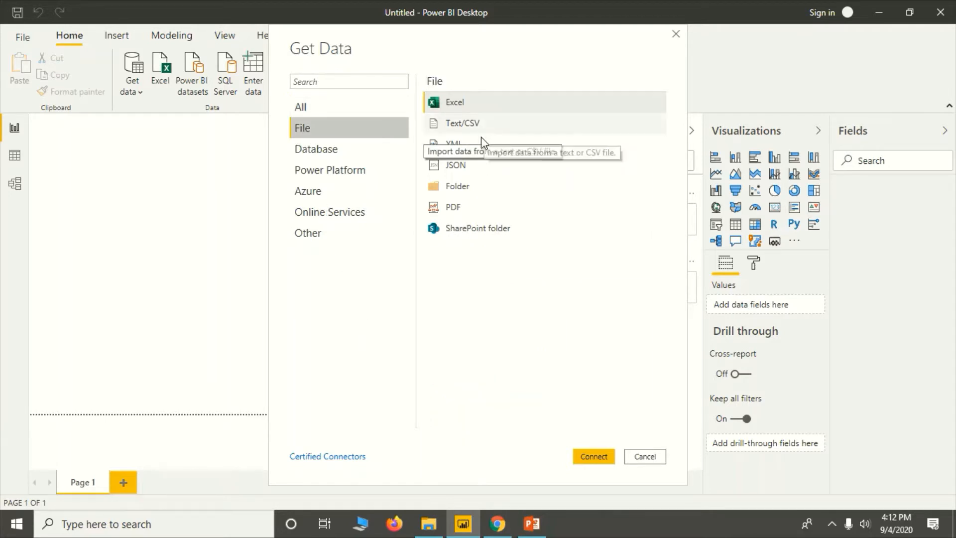
left_click(327, 151)
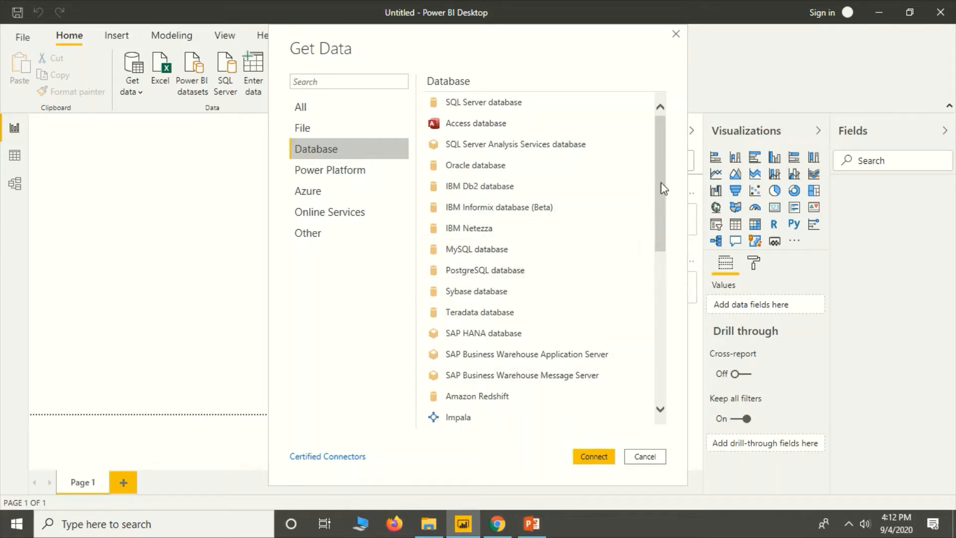
left_click_drag(659, 194, 661, 380)
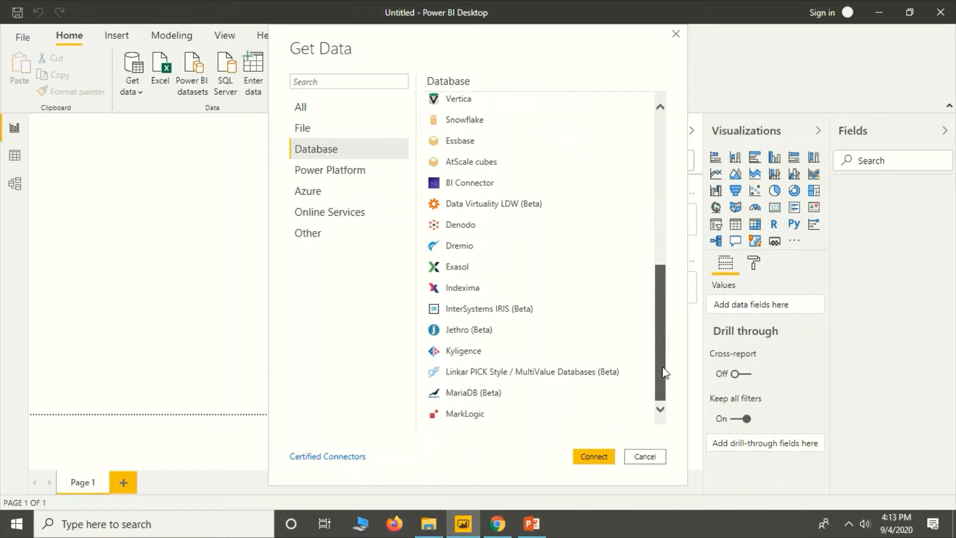
left_click(317, 175)
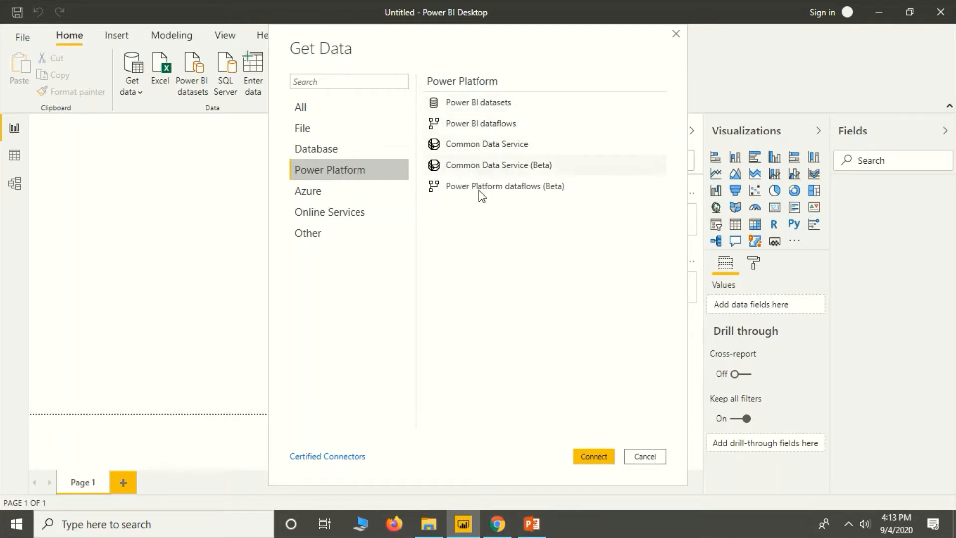
left_click(301, 193)
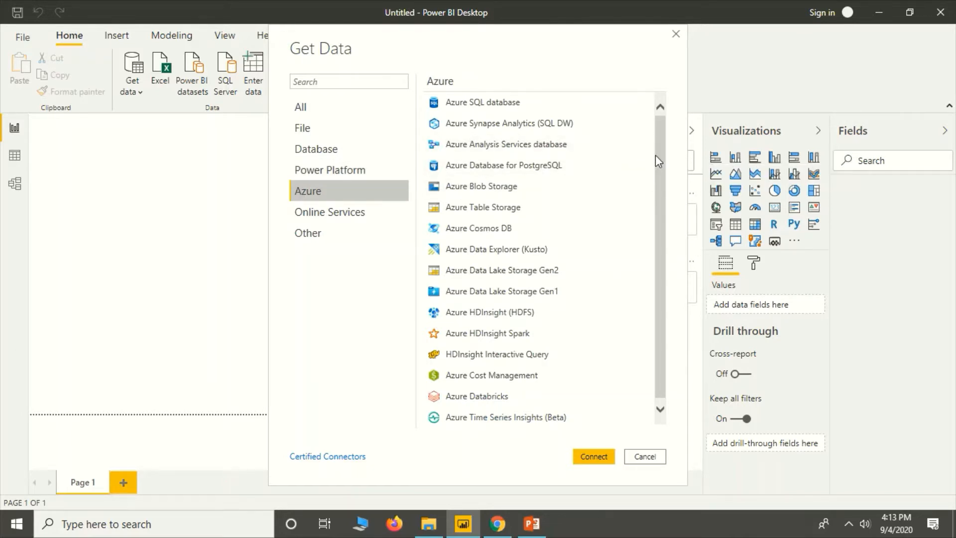
left_click_drag(655, 154, 656, 198)
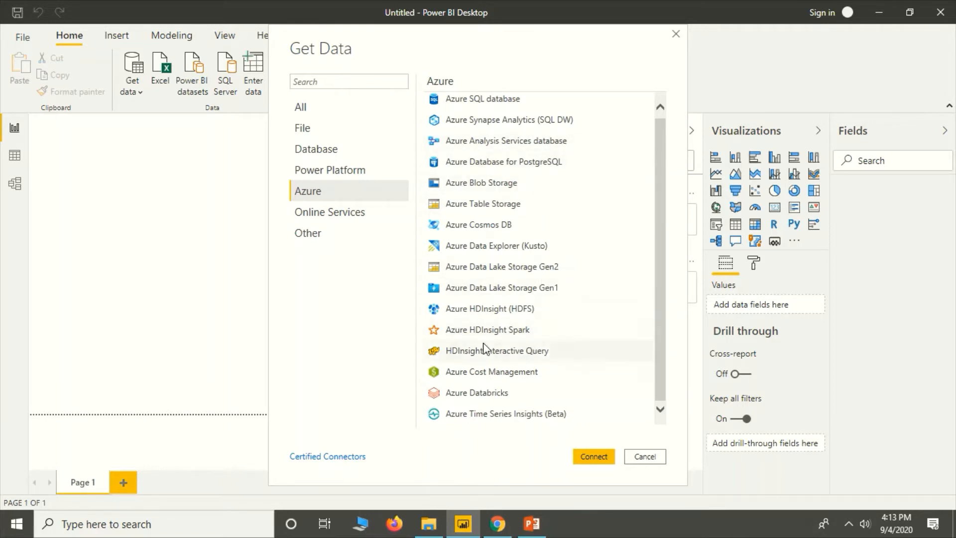
left_click(364, 220)
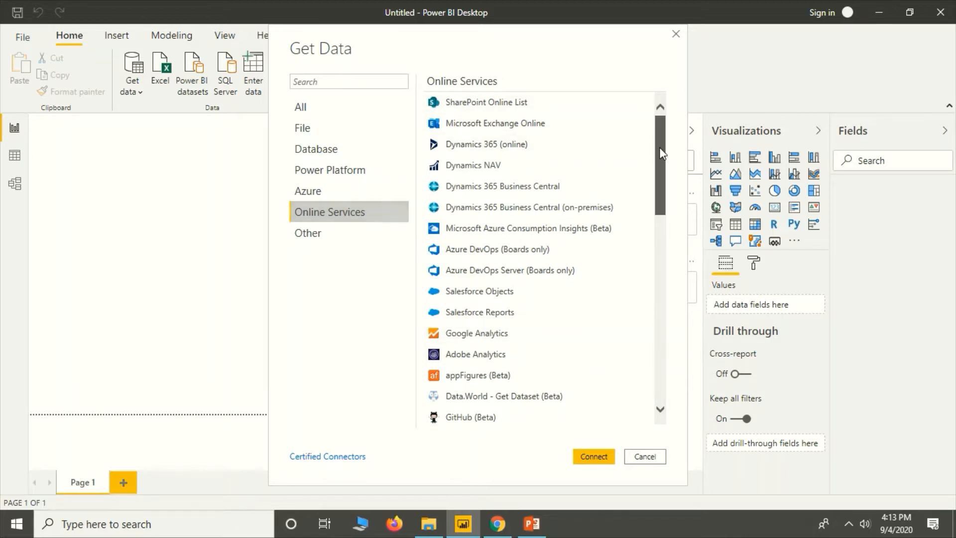
left_click_drag(659, 147, 649, 354)
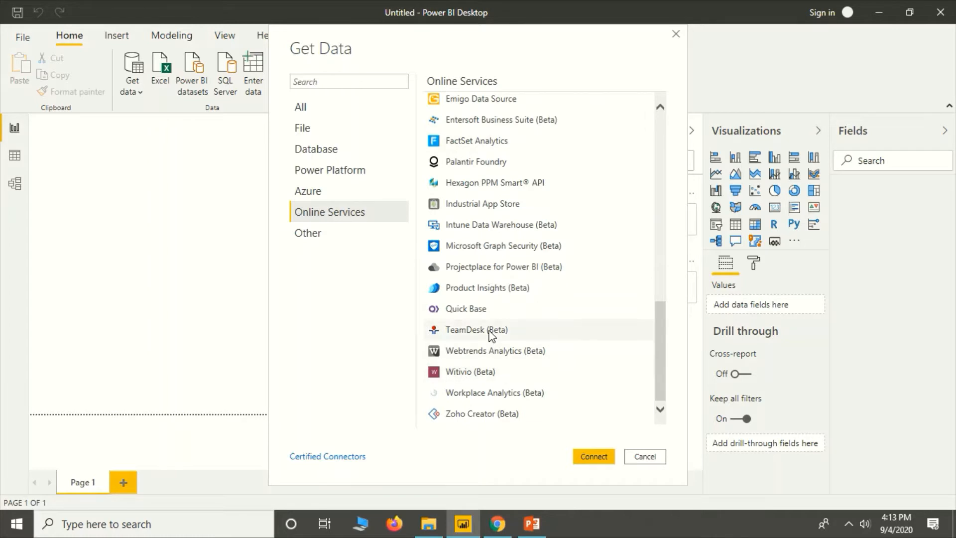
left_click(339, 237)
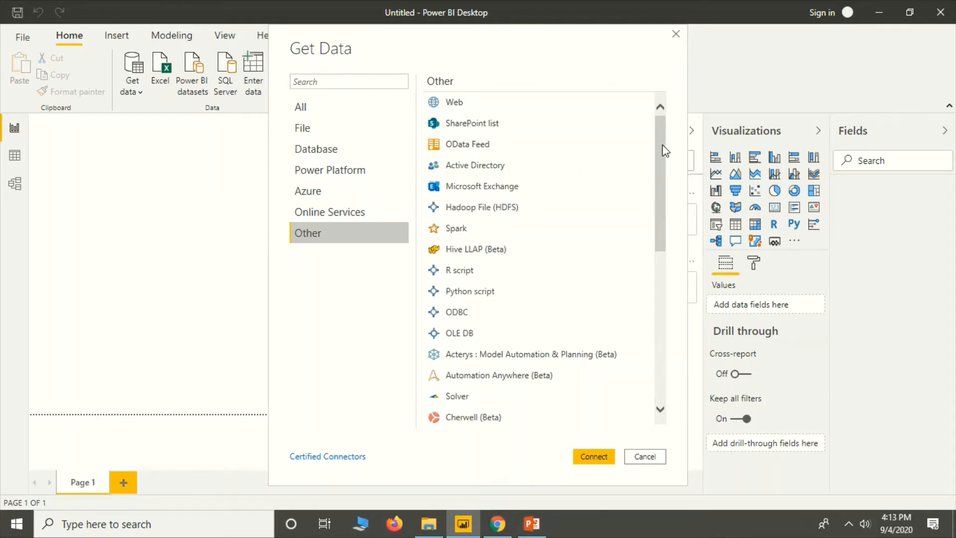
left_click_drag(656, 139, 656, 311)
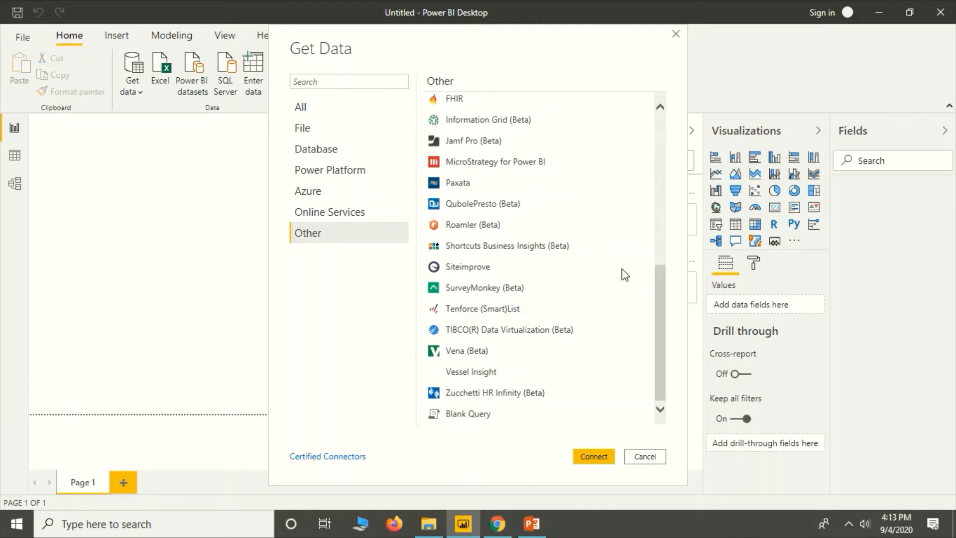
Step: Choose Text/CSV from the File data sources and connect to it
left_click(337, 138)
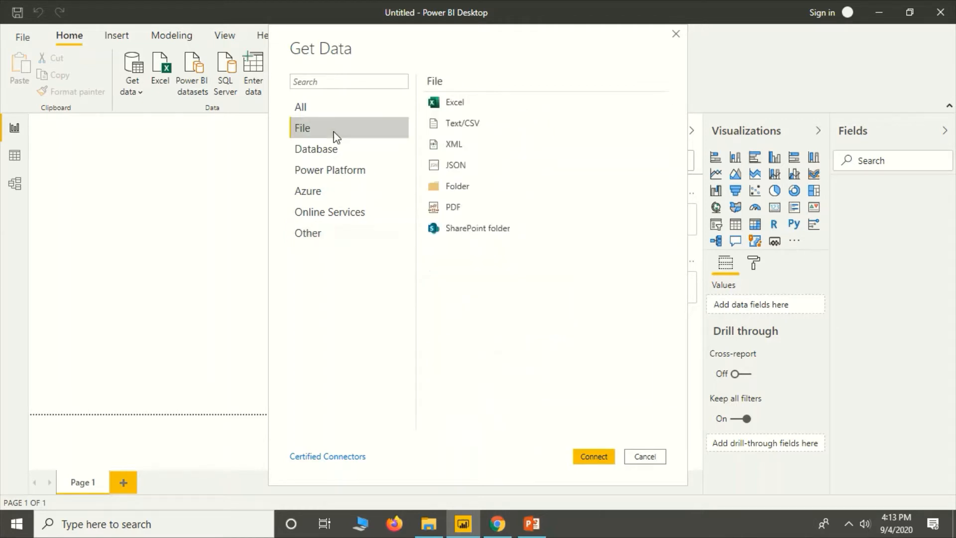
left_click(506, 130)
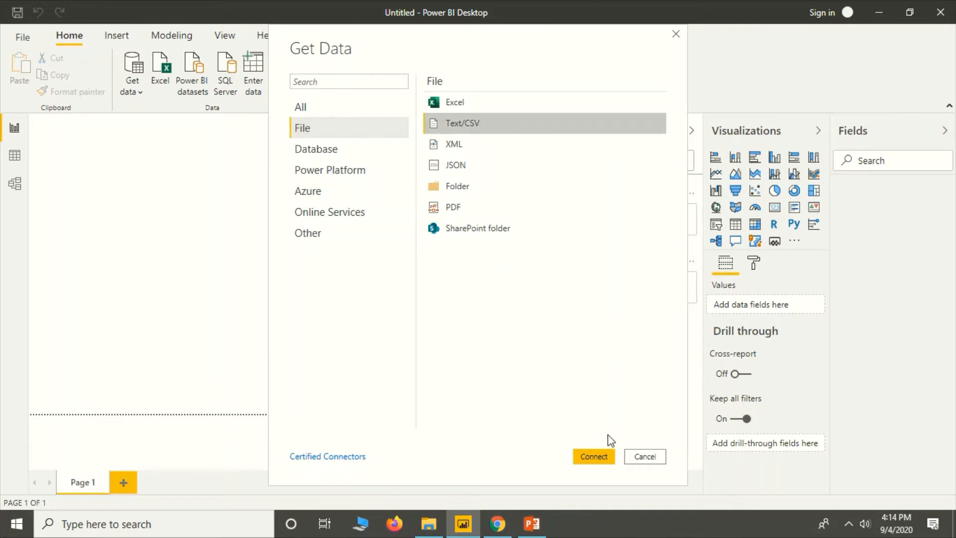
left_click(604, 457)
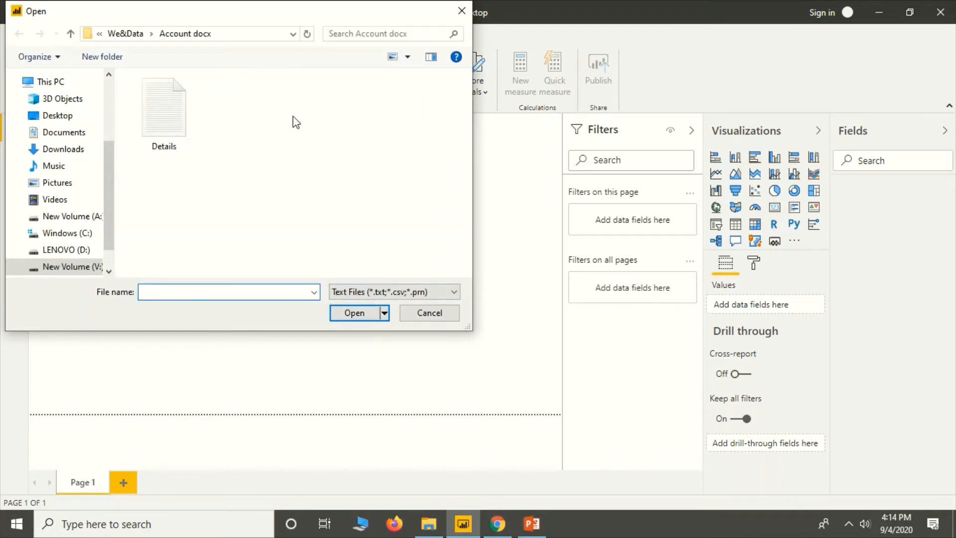
Step: Open the WHO-COVID-19-global-data file from the Power BI folder inside We&Data > Code & Files
left_click(126, 35)
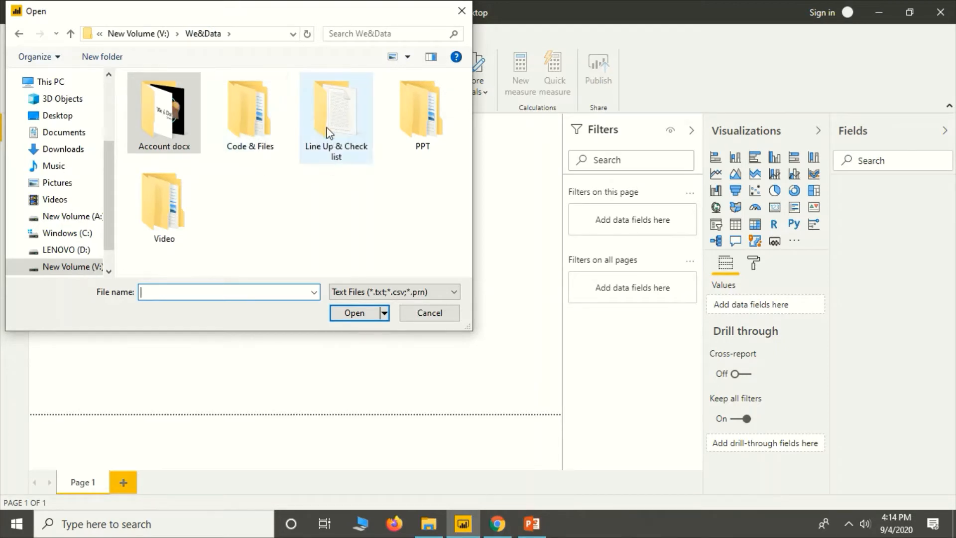
double_click(272, 124)
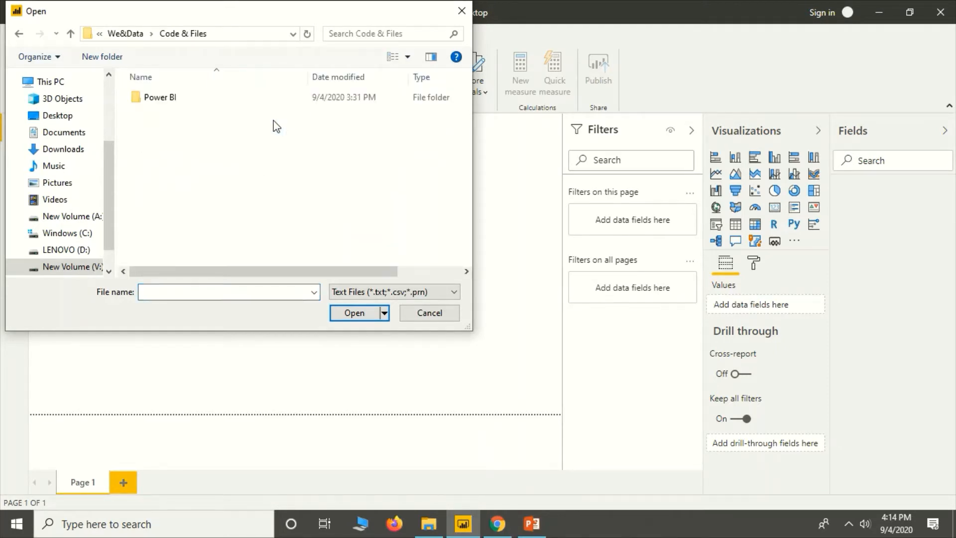
left_click(220, 102)
double_click(221, 104)
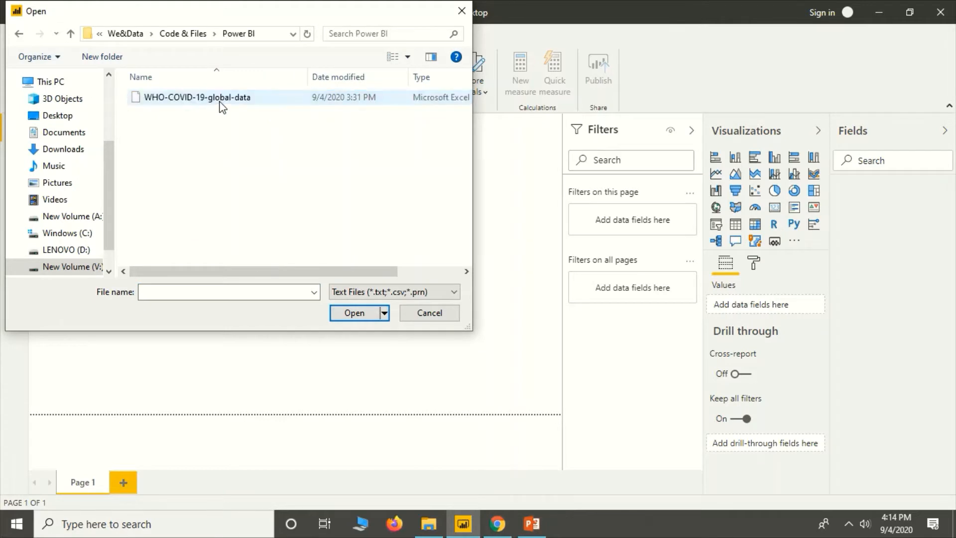
left_click(213, 106)
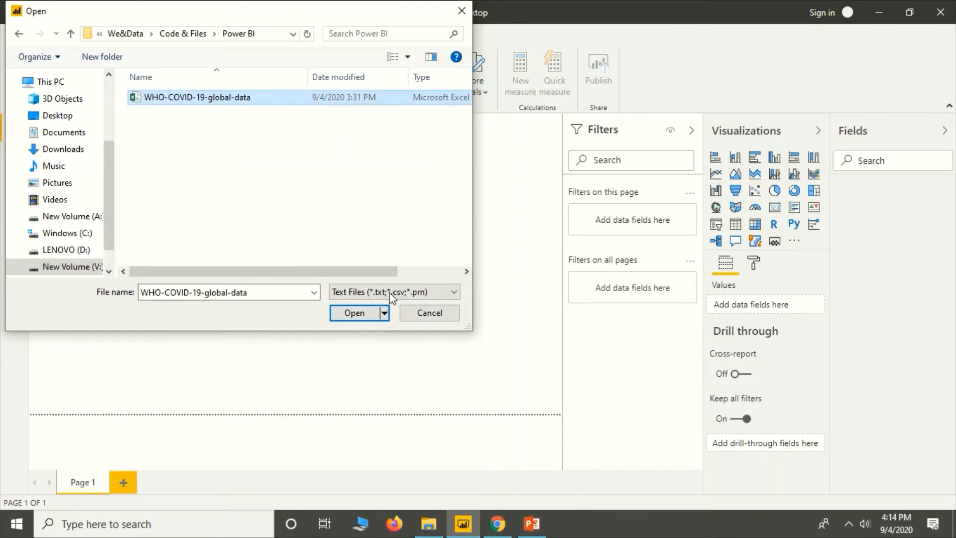
left_click(360, 313)
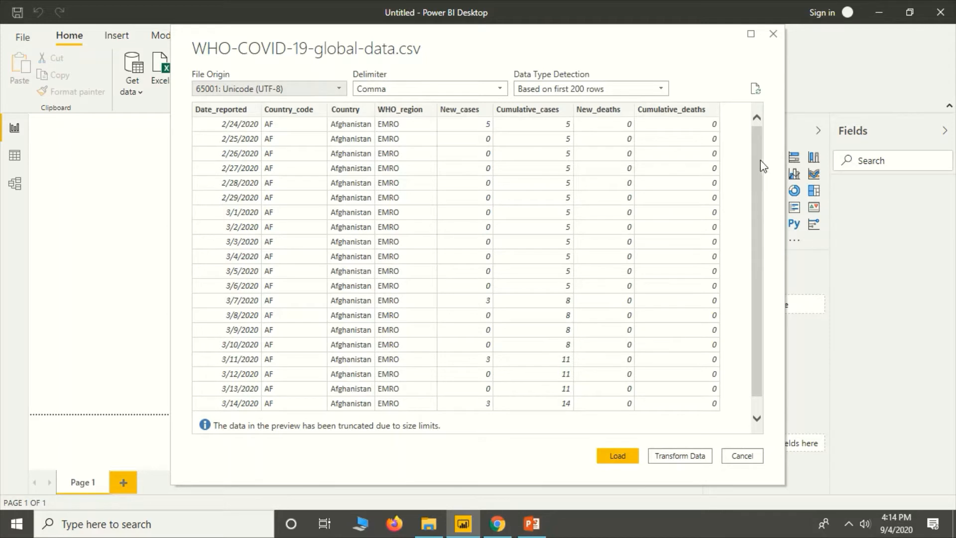
Step: Check the preview of the WHO-COVID-19-global-data CSV and load it into the report
scroll(758, 214, "down", 1)
scroll(759, 239, "up", 1)
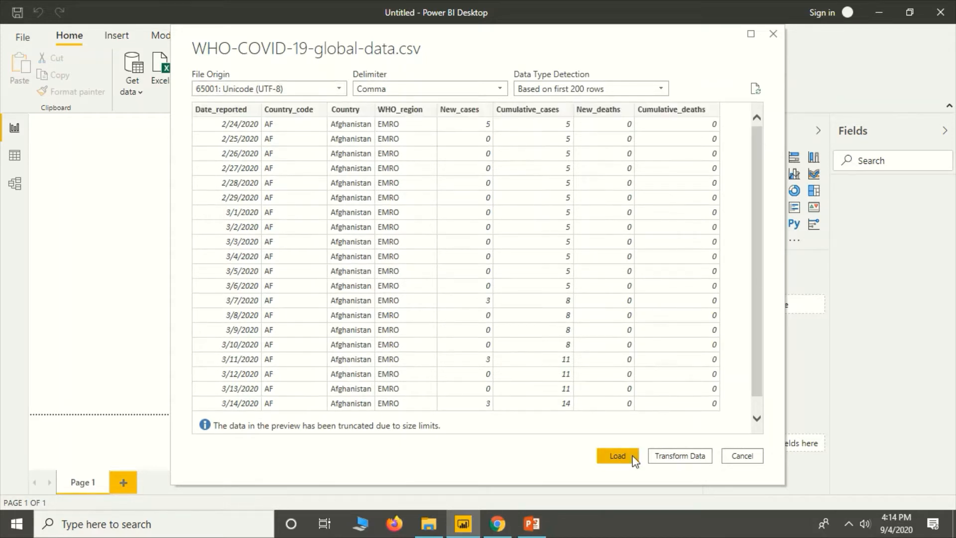
left_click(618, 455)
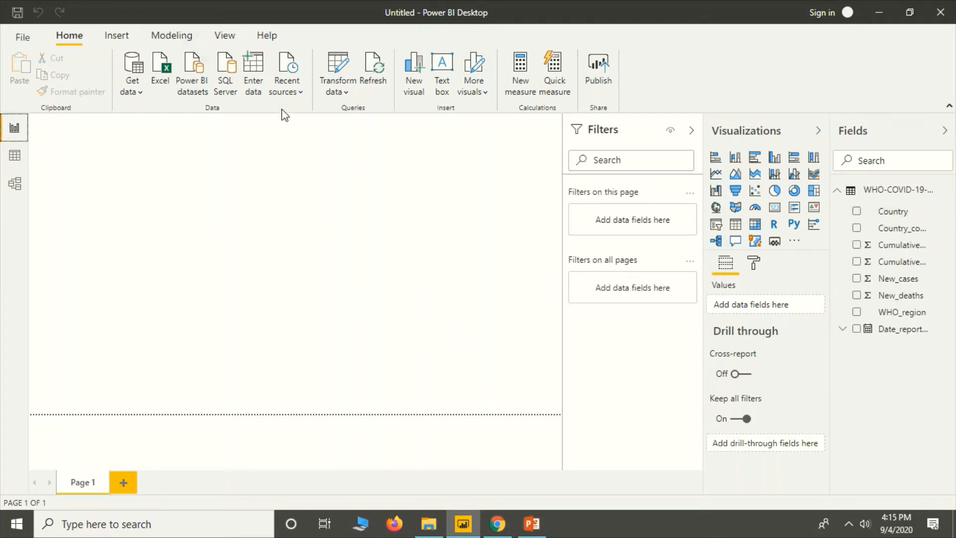
Step: Show the rows of the WHO-COVID-19-global-data table in Data view, with its field list expanded
left_click(20, 159)
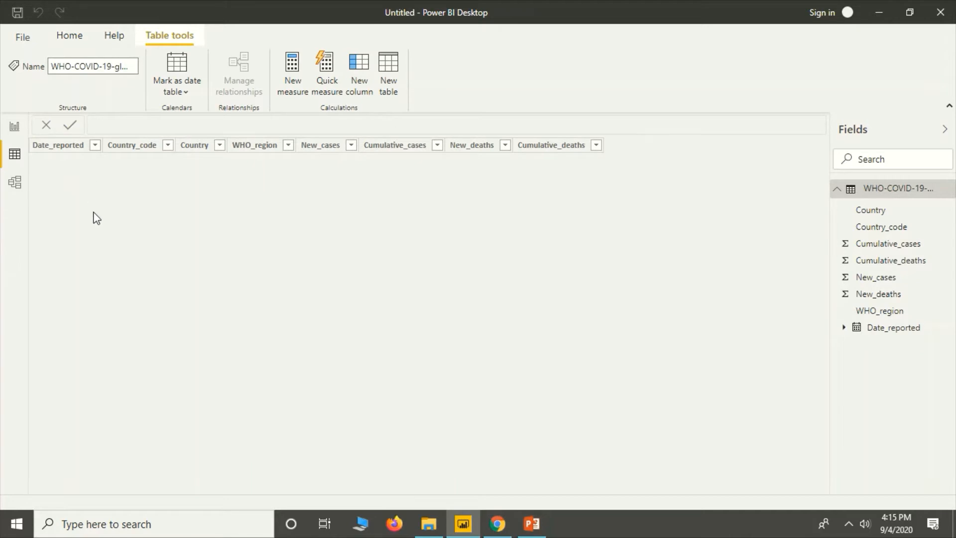
left_click(892, 218)
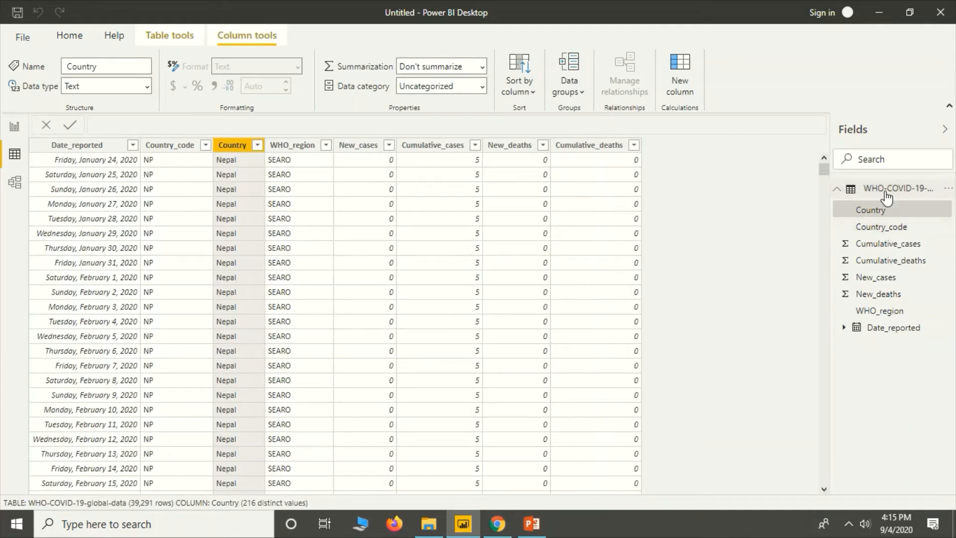
left_click(886, 195)
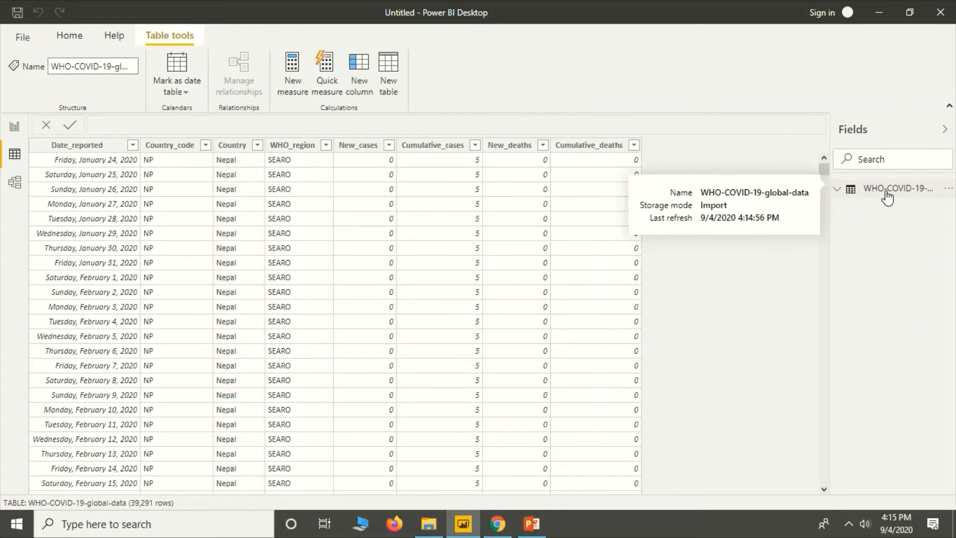
left_click(886, 194)
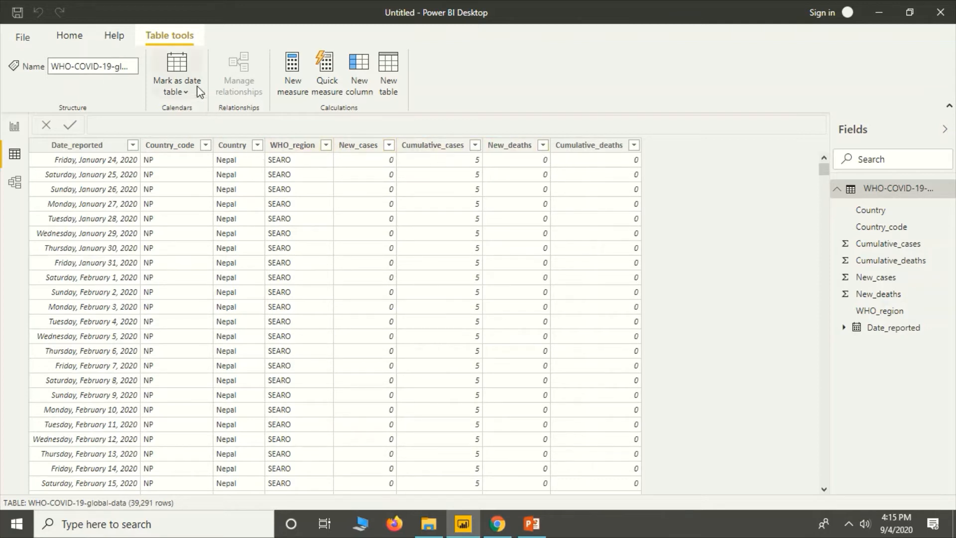
Step: Examine the data type and format of the date, country, new cases, cumulative cases and new deaths columns
left_click(174, 147)
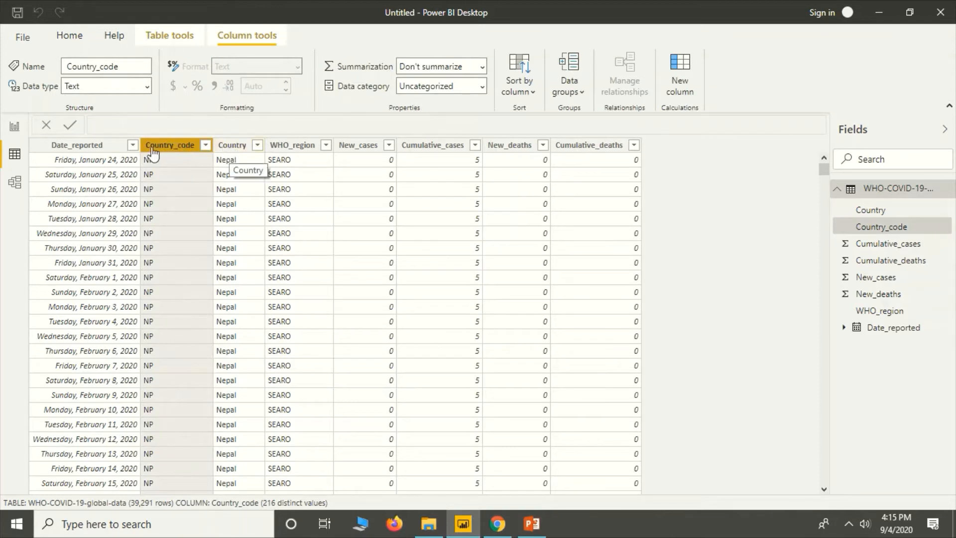
left_click(94, 148)
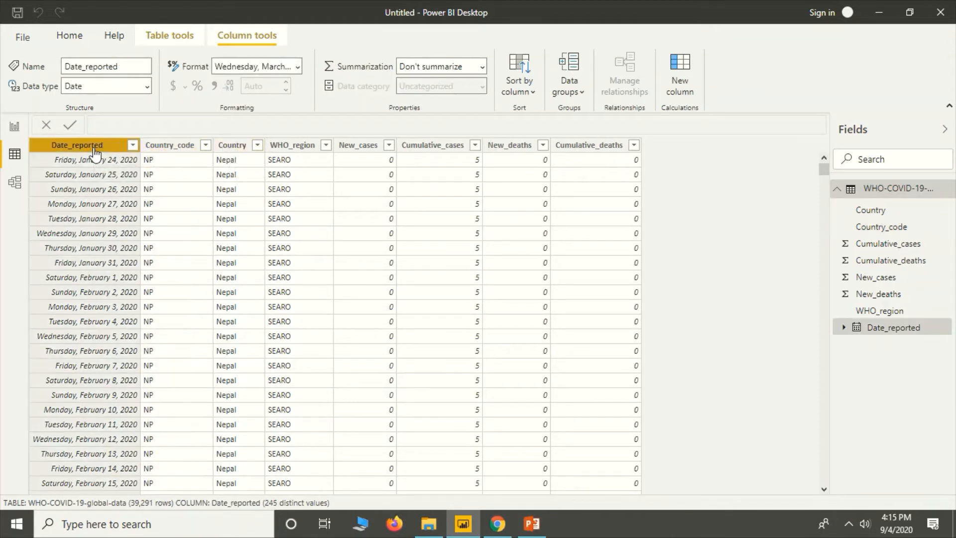
left_click(184, 155)
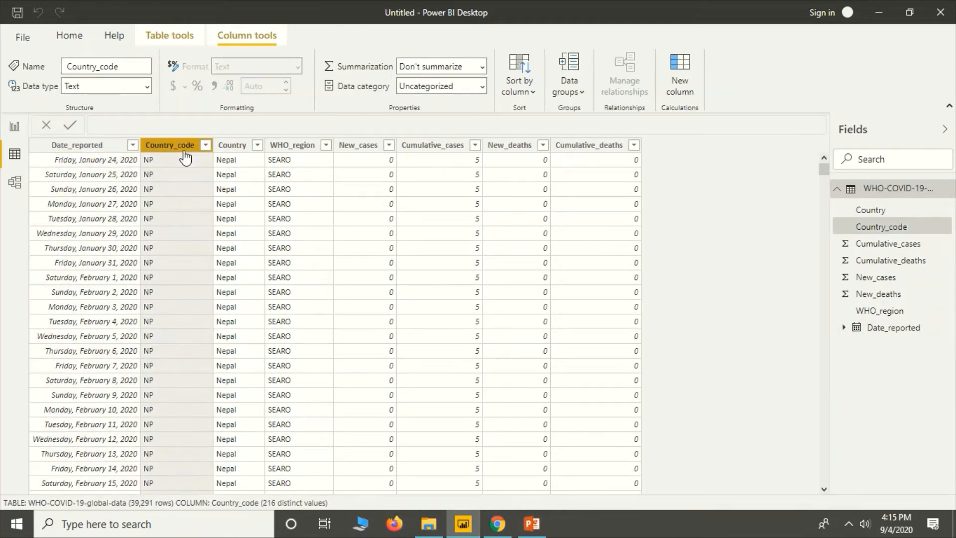
left_click(232, 150)
left_click(357, 149)
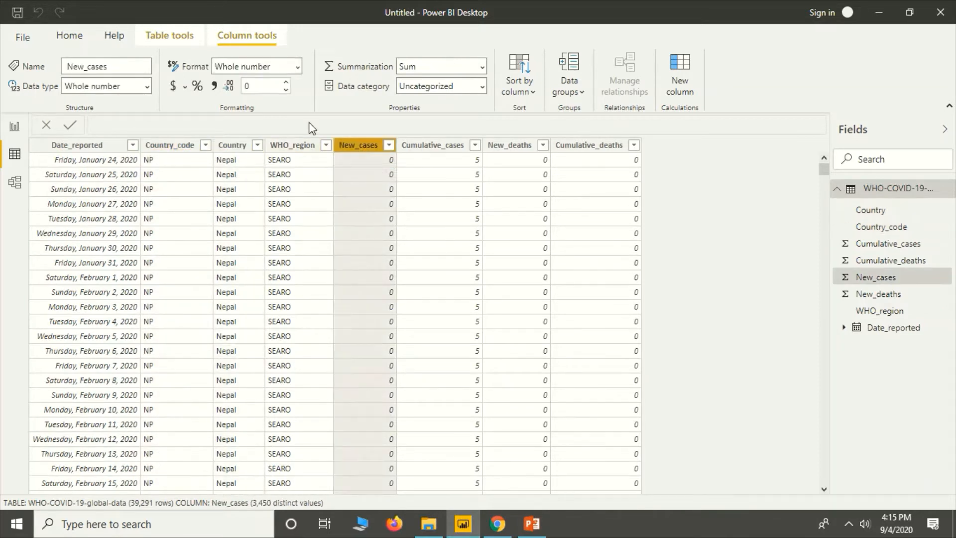
left_click(184, 145)
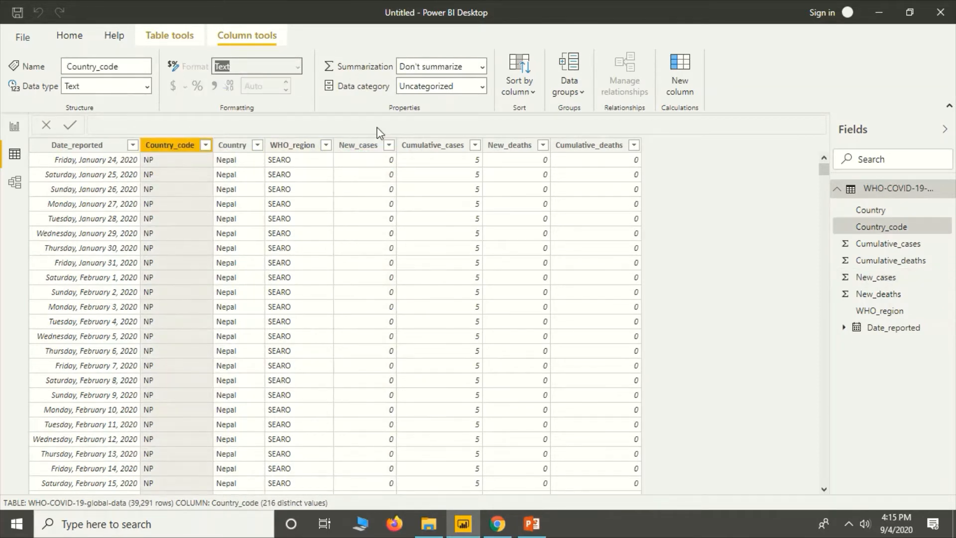
left_click(359, 145)
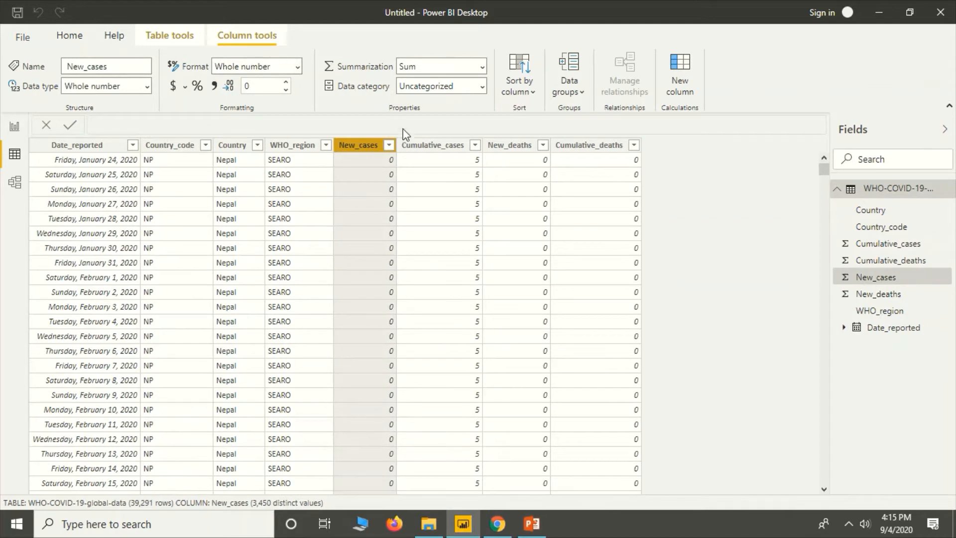
left_click(420, 145)
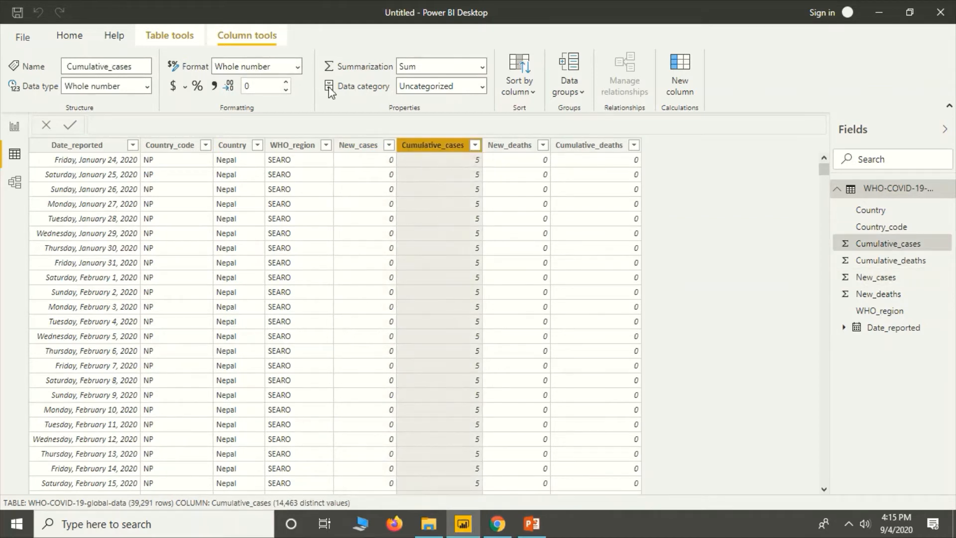
left_click(503, 146)
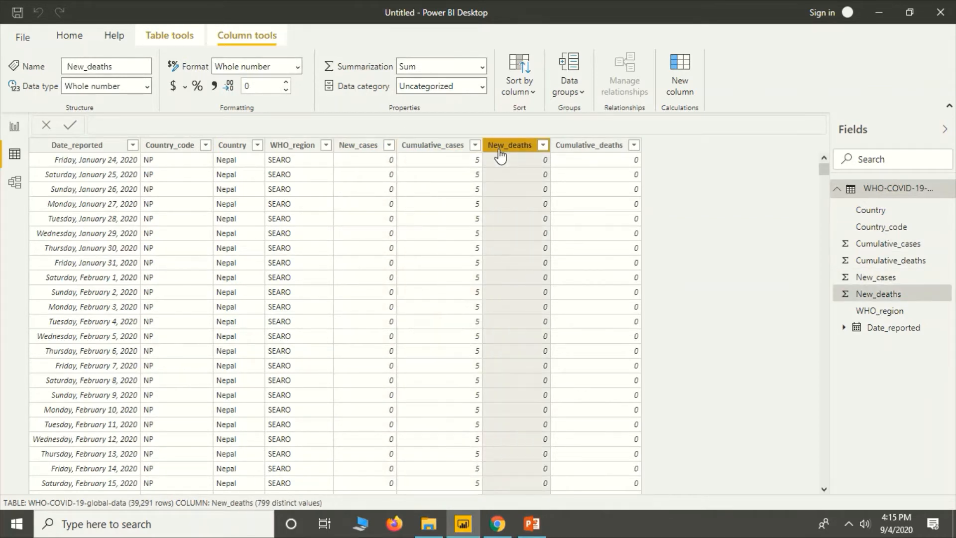
Step: Examine the data type, format and summarization of the country code, cumulative deaths and date reported columns
left_click(166, 148)
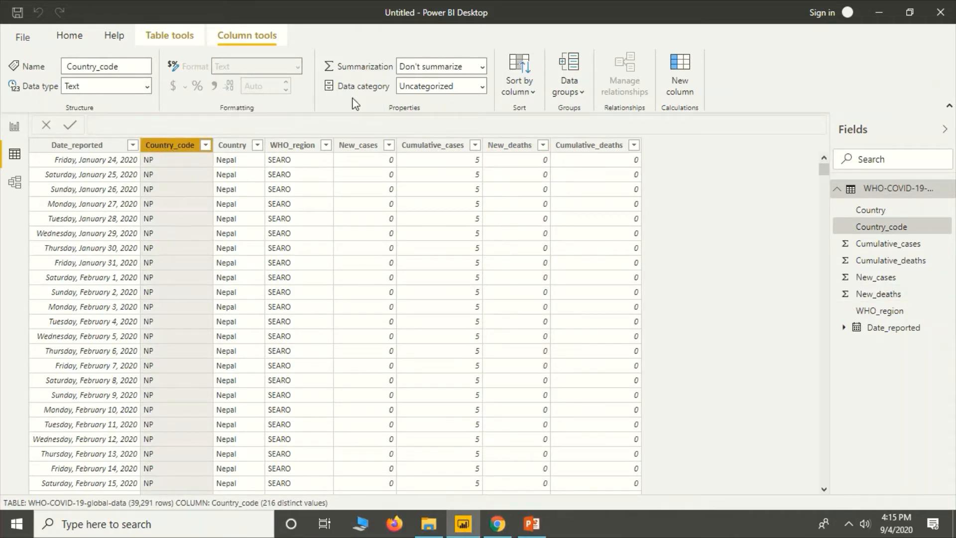
left_click(573, 150)
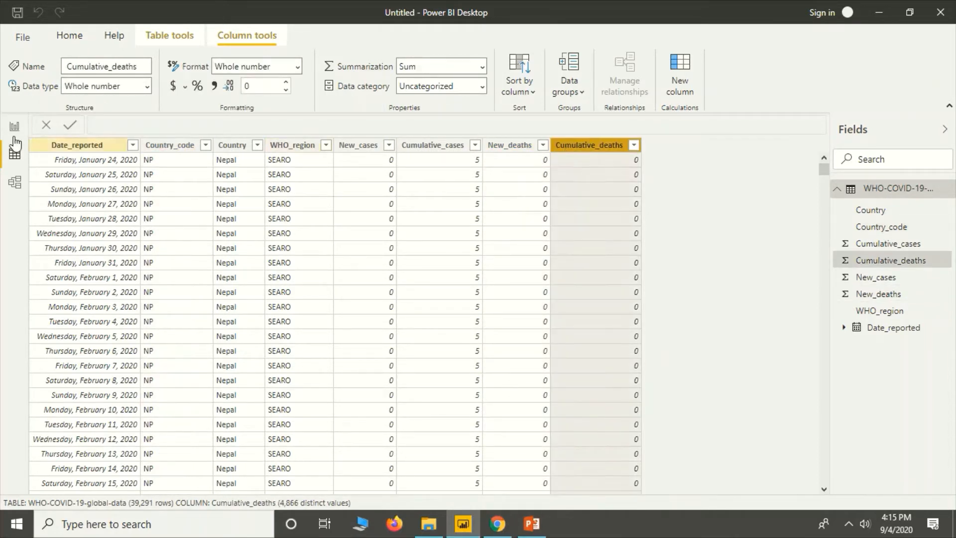
left_click(70, 146)
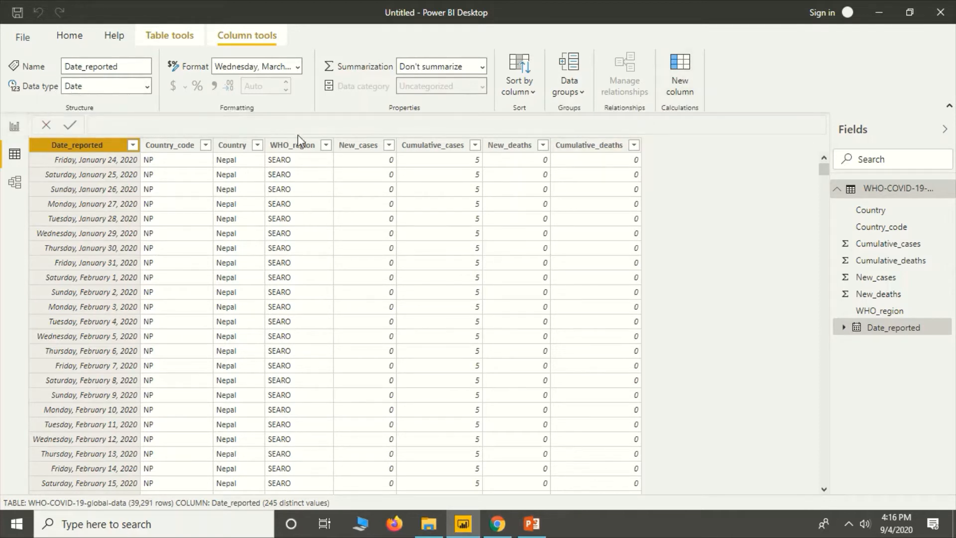
left_click(685, 83)
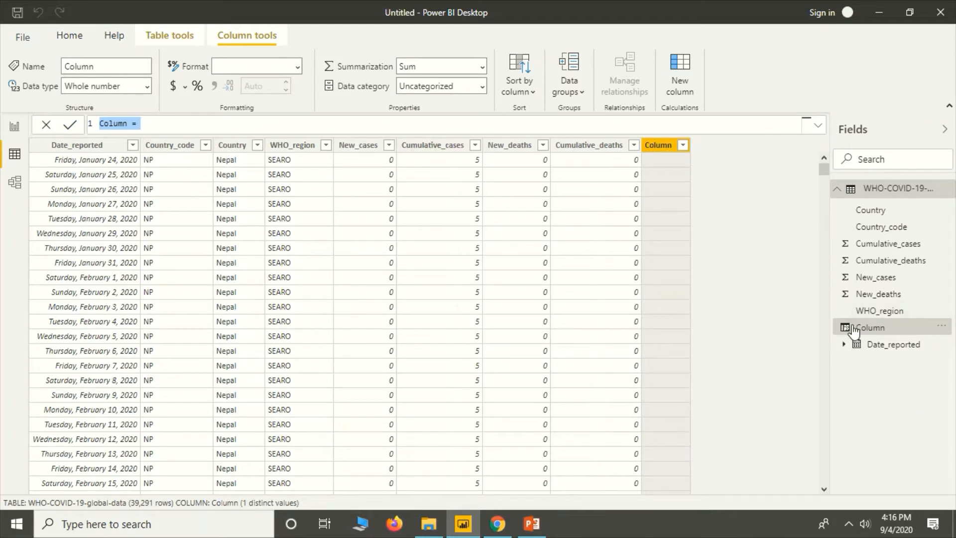
left_click(47, 125)
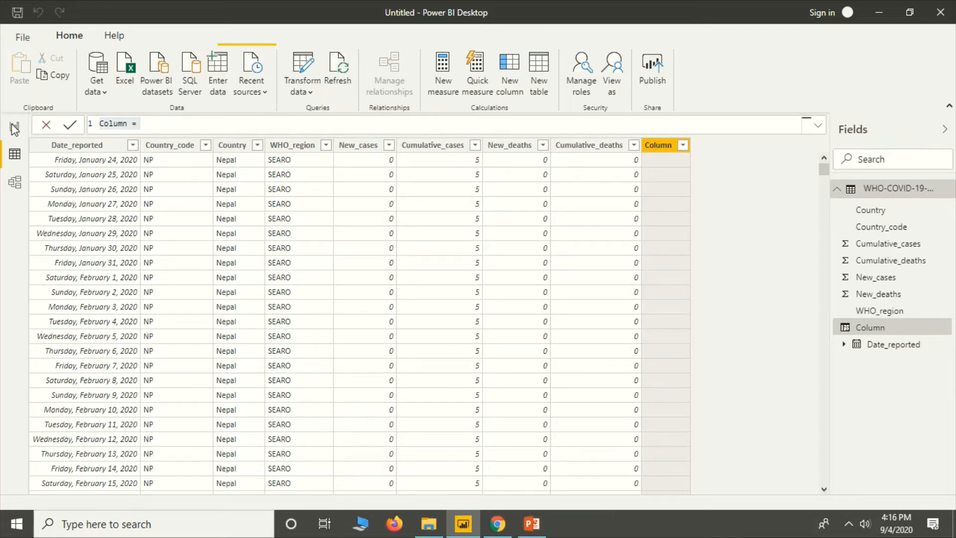
left_click(47, 125)
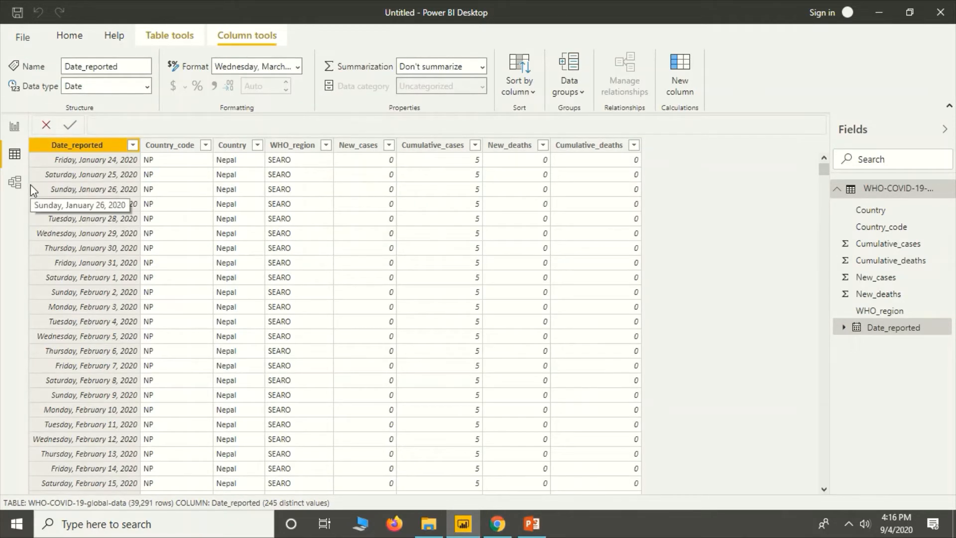
Step: Enlarge the WHO-COVID-19-global-data card in Model view to fit all fields and the full name, and return to Report view
left_click(15, 182)
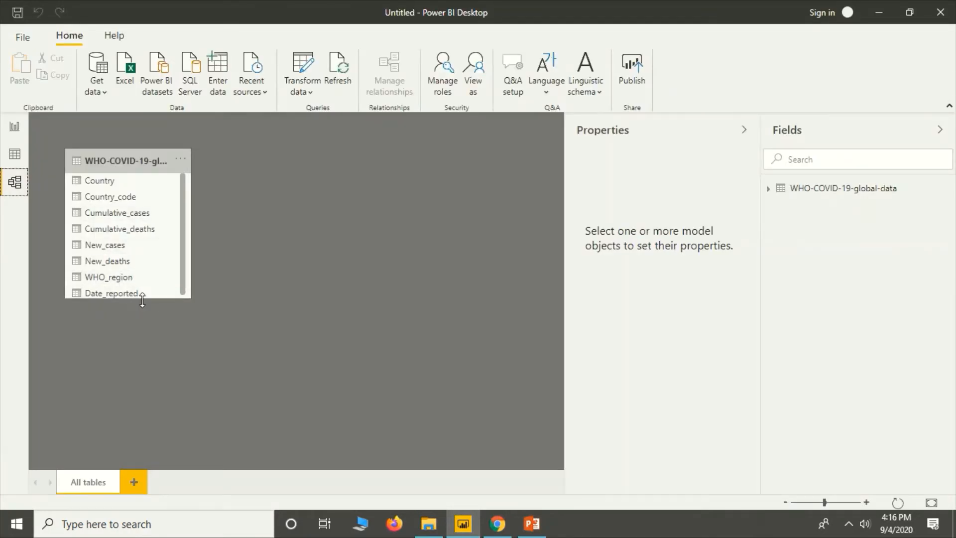
left_click_drag(141, 299, 141, 385)
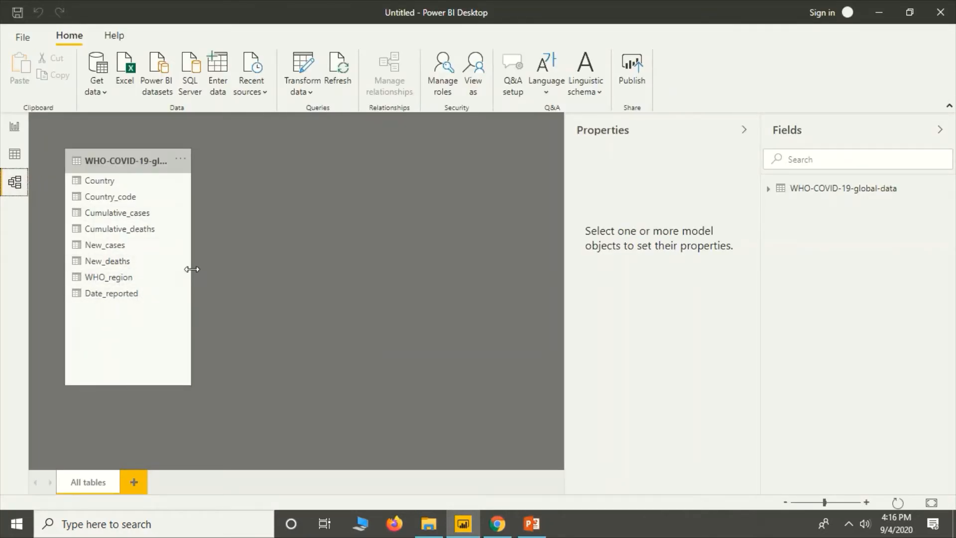
left_click_drag(193, 267, 220, 271)
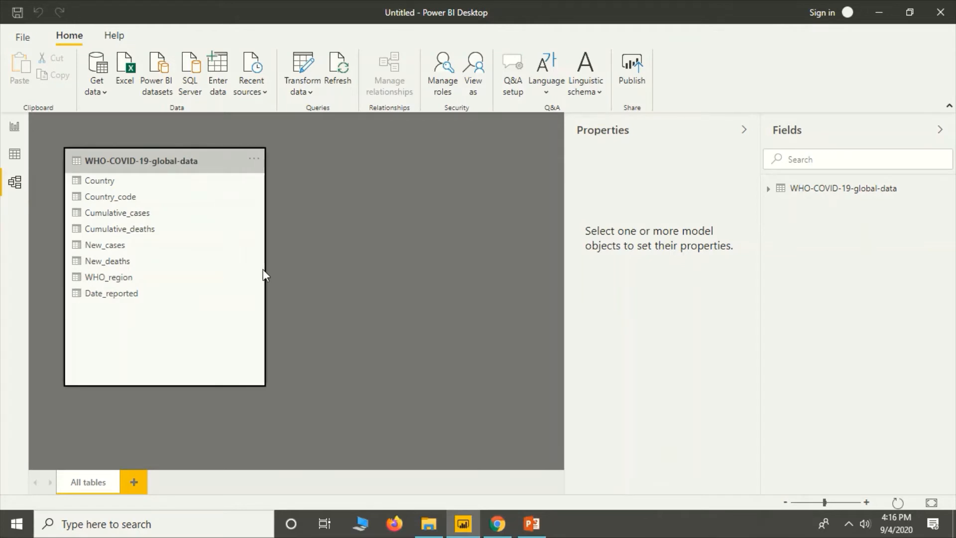
left_click(15, 131)
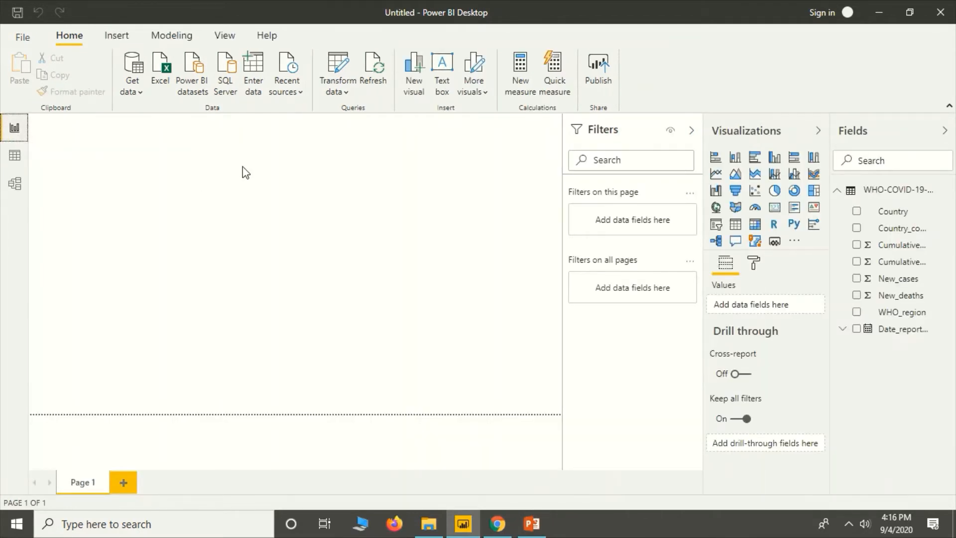
Step: Switch to Chrome and search Google for "covid data"
left_click(499, 523)
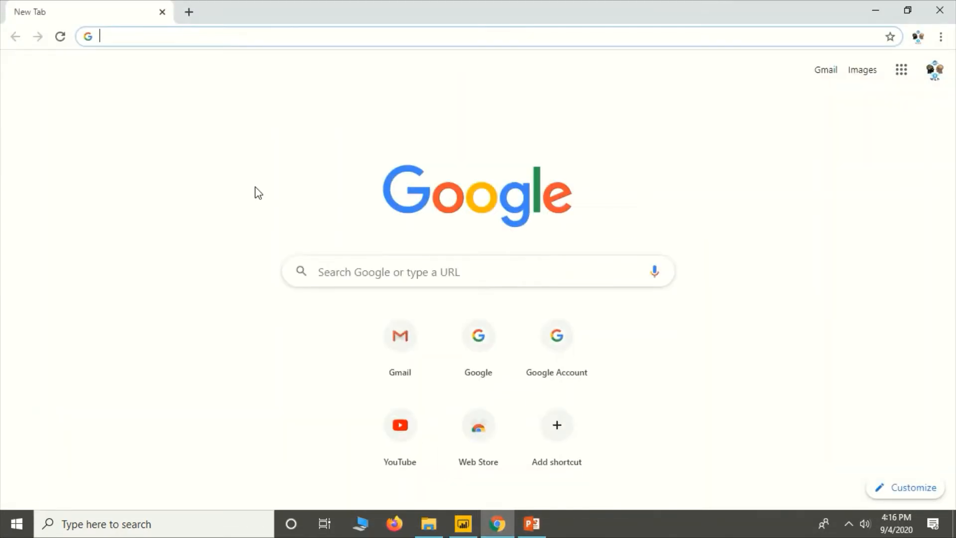
type("co")
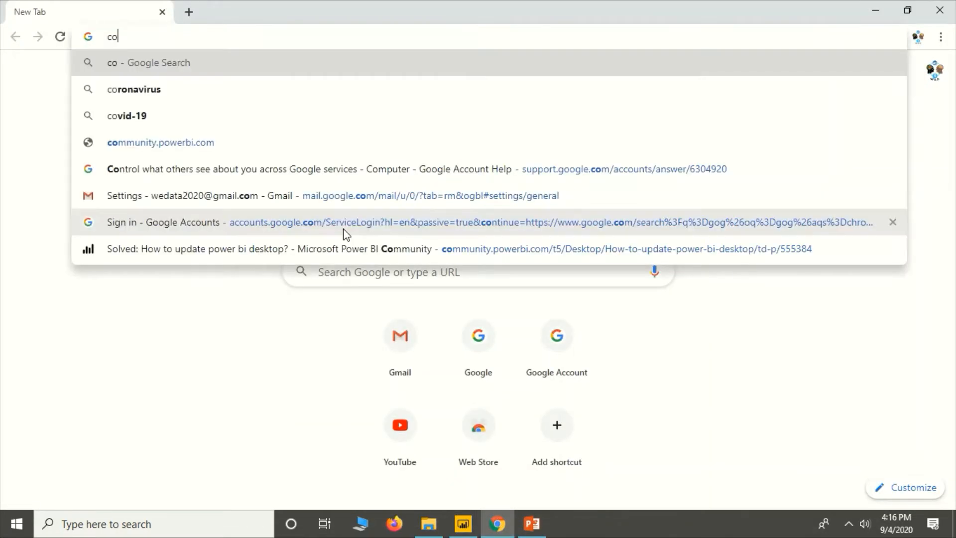
type("vid")
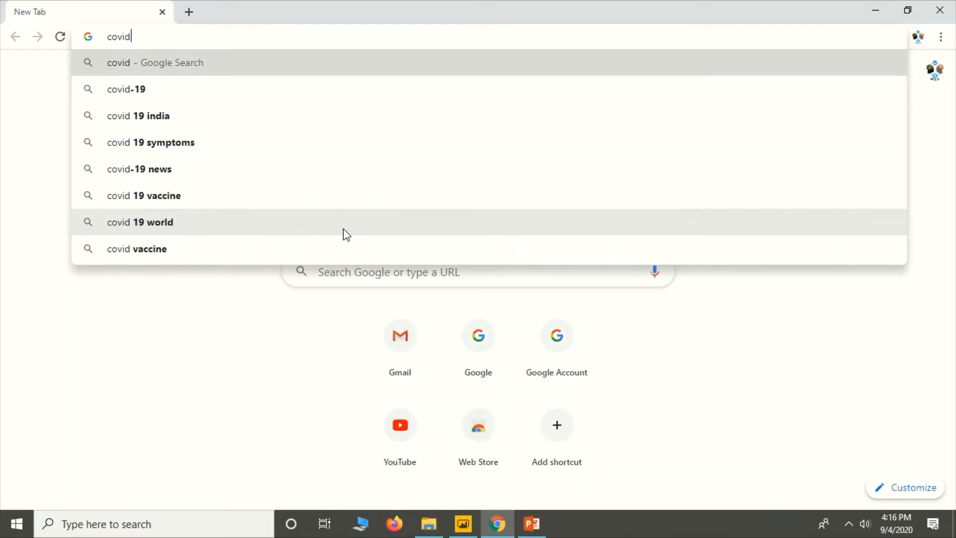
type(" data")
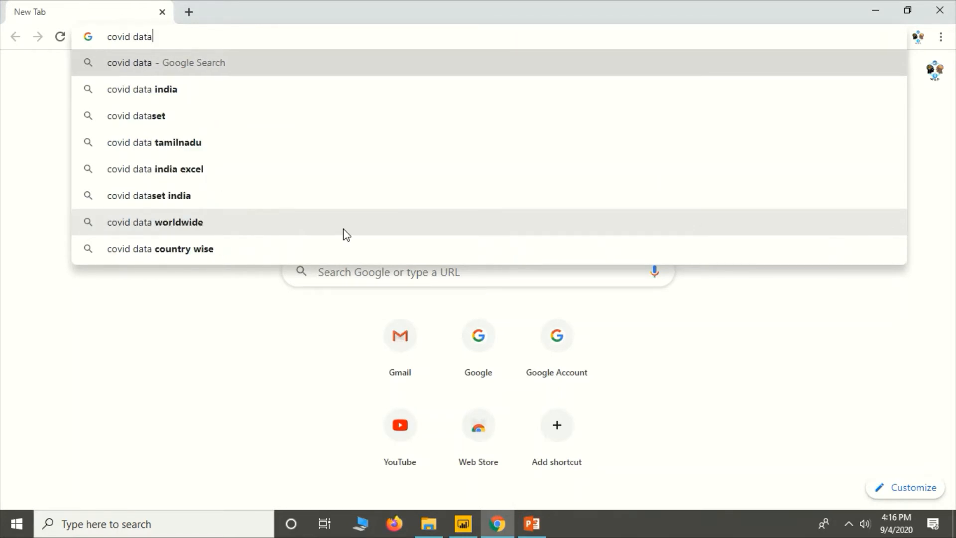
key("Return")
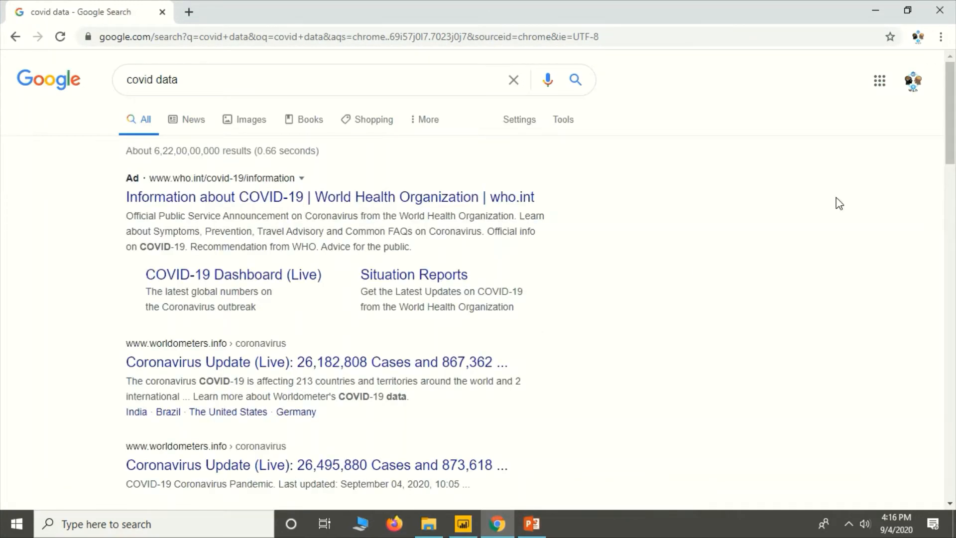
Step: Open the WHO Coronavirus Disease (COVID-19) Dashboard search result in a new tab and show that tab
scroll(839, 203, "down", 3)
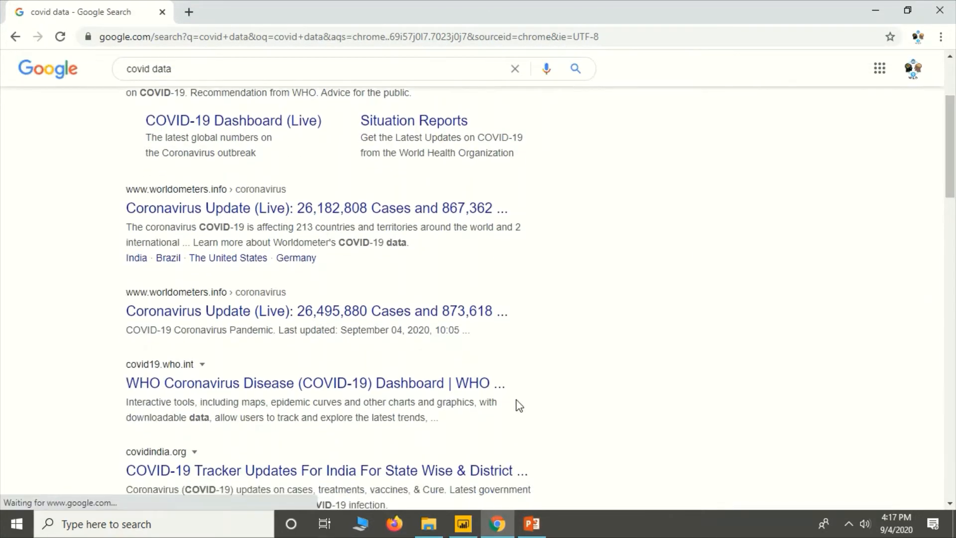
right_click(485, 392)
left_click(486, 394)
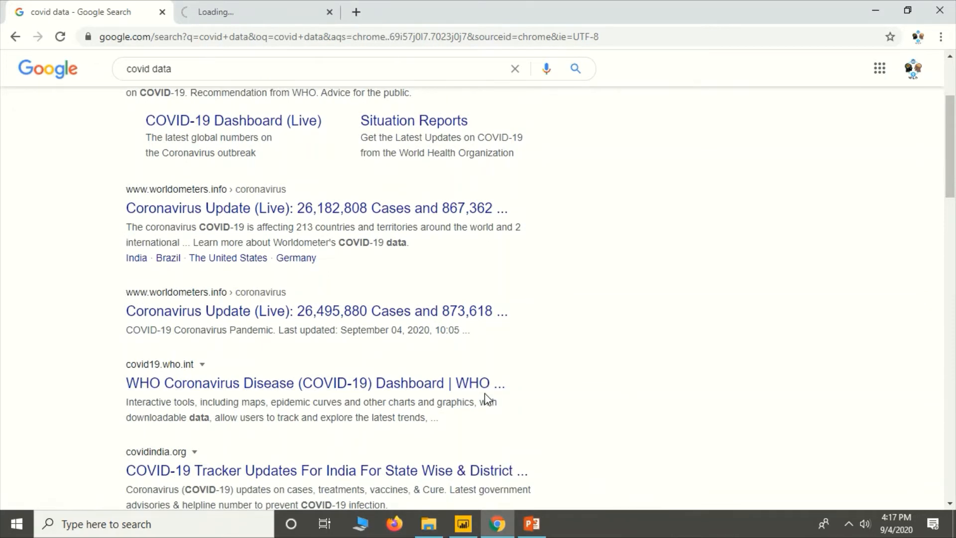
left_click(238, 17)
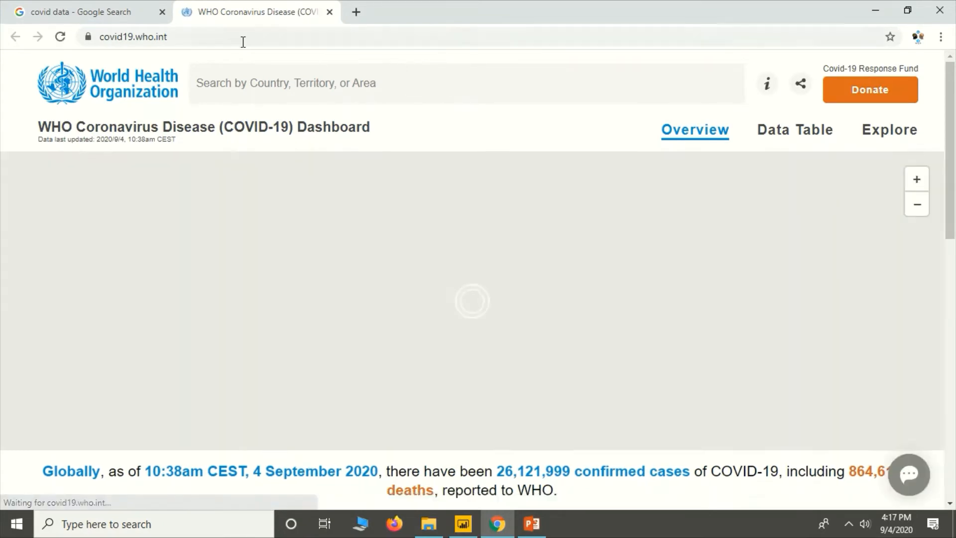
left_click(243, 42)
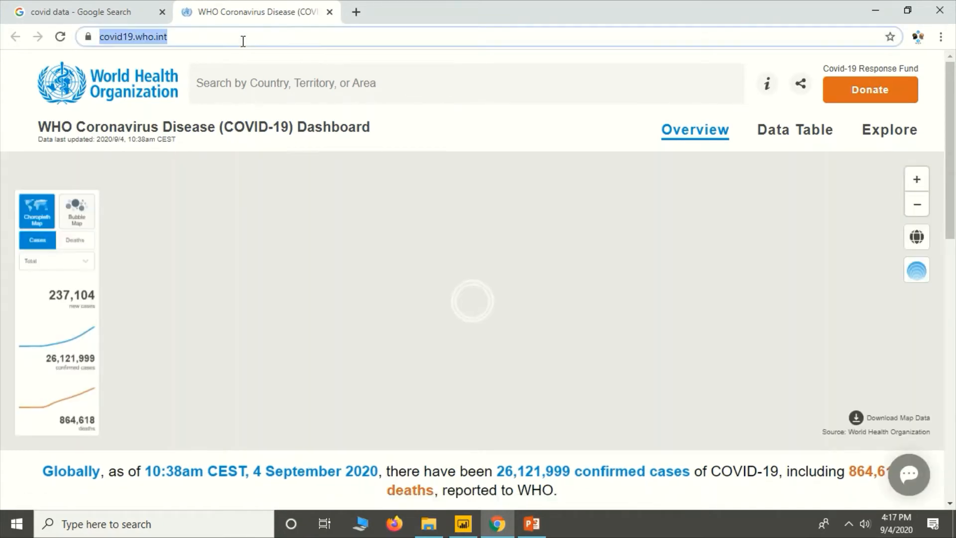
Step: Show the dashboard's Data Table page and copy its web address
left_click(786, 129)
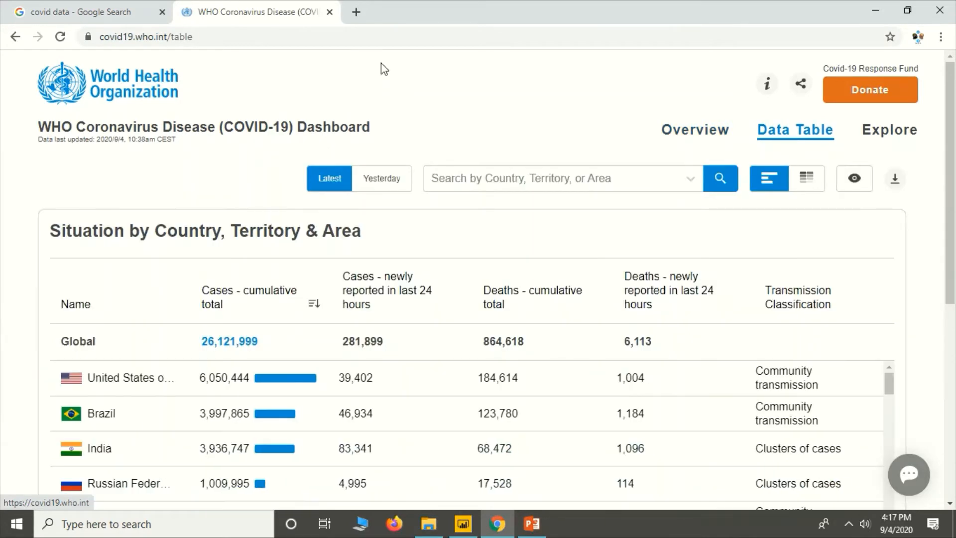
left_click(338, 40)
key("ctrl+c")
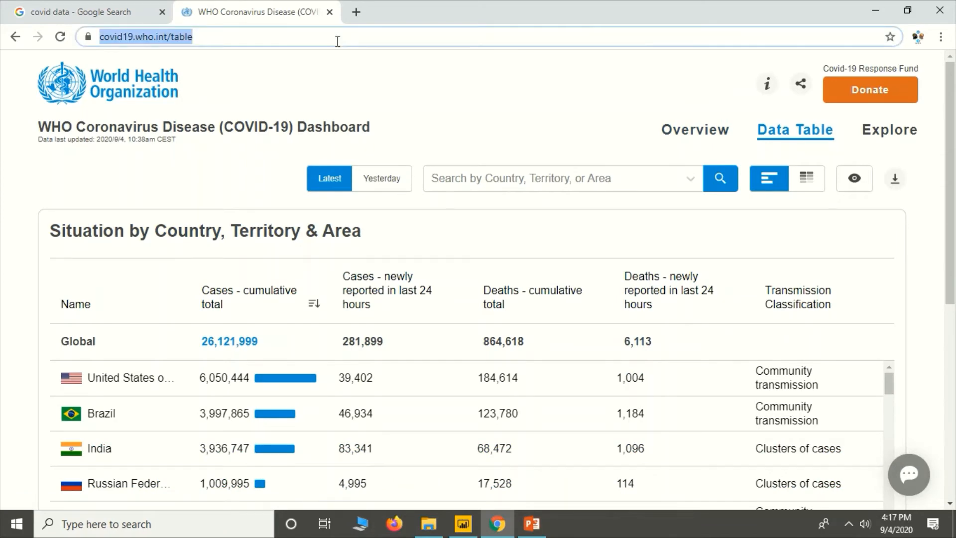
left_click(463, 524)
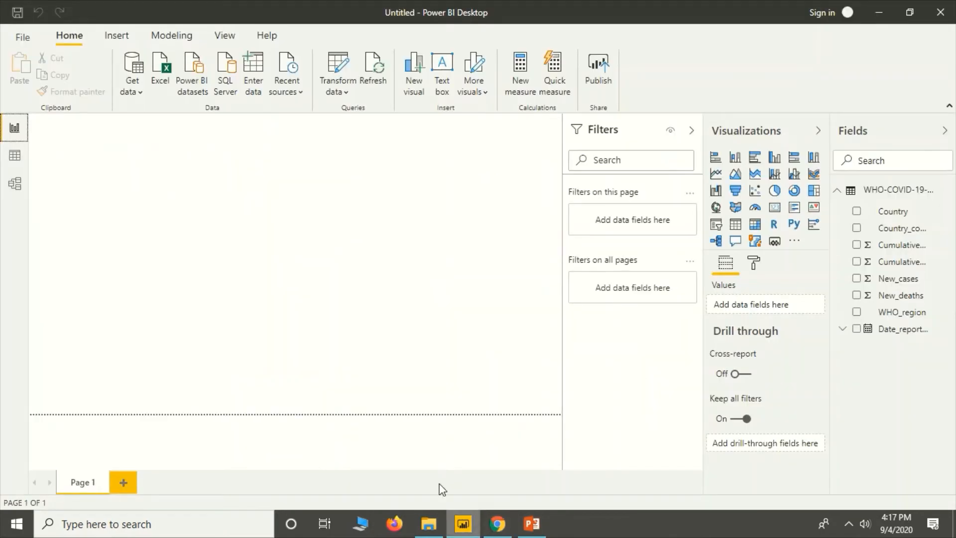
left_click(139, 92)
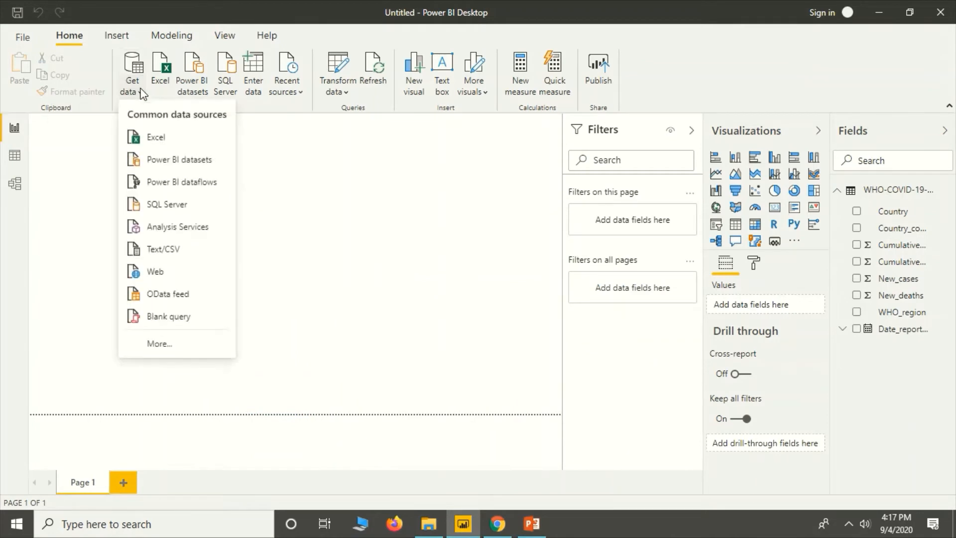
left_click(160, 272)
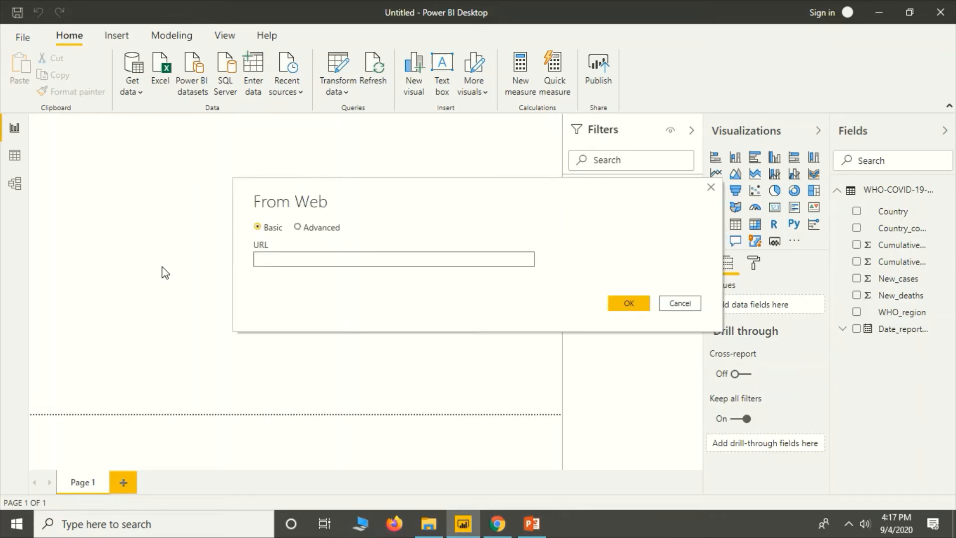
key("ctrl+v")
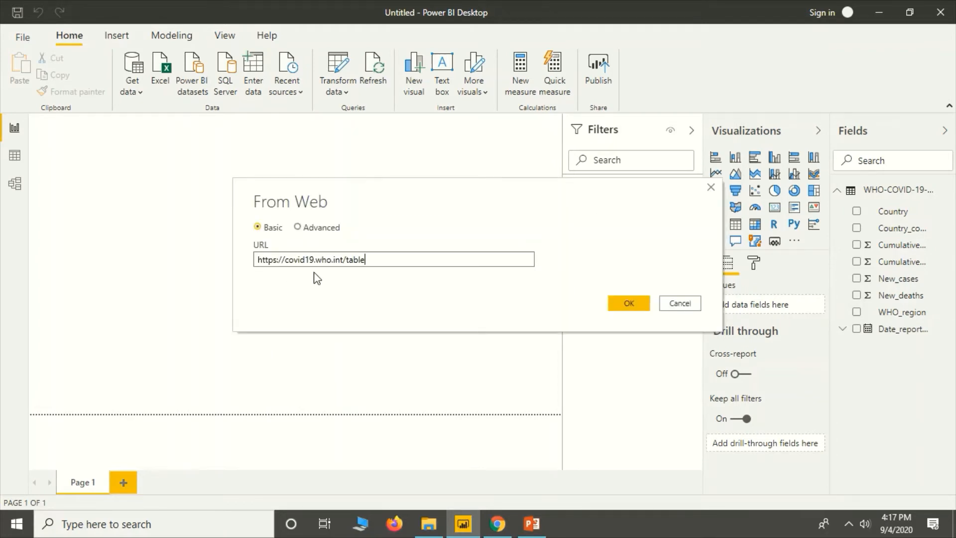
key("Return")
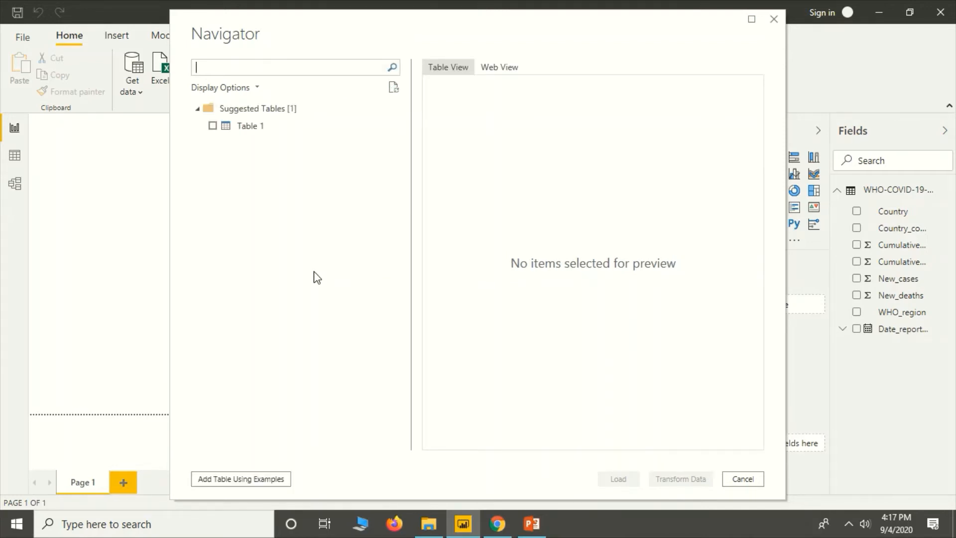
Step: Preview the suggested Table 1 and compare its columns and values with the WHO data table in Chrome
left_click(249, 123)
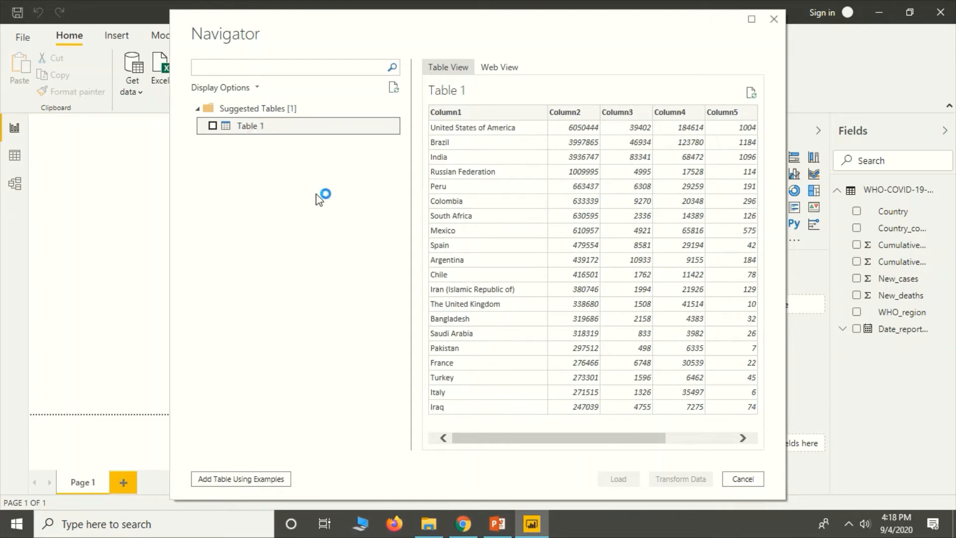
left_click(463, 523)
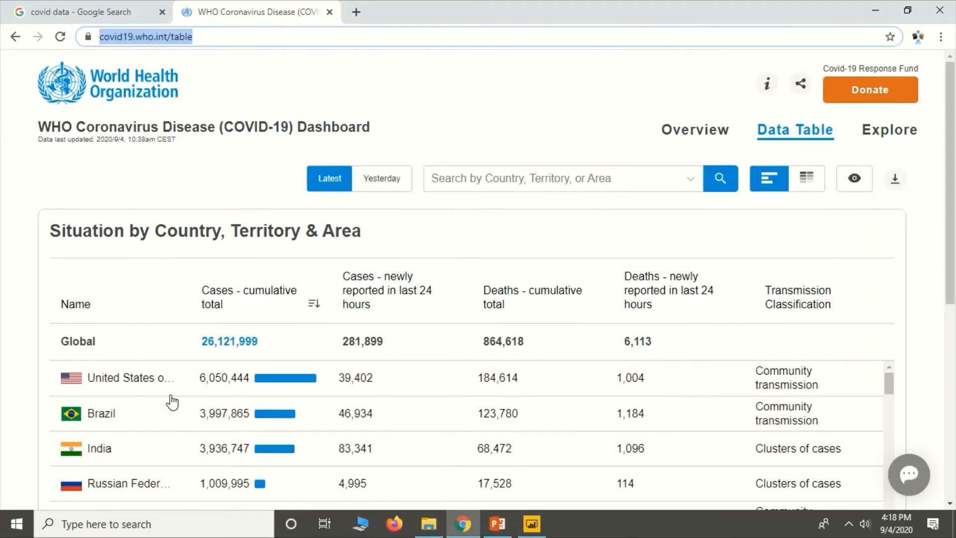
key("alt+Tab")
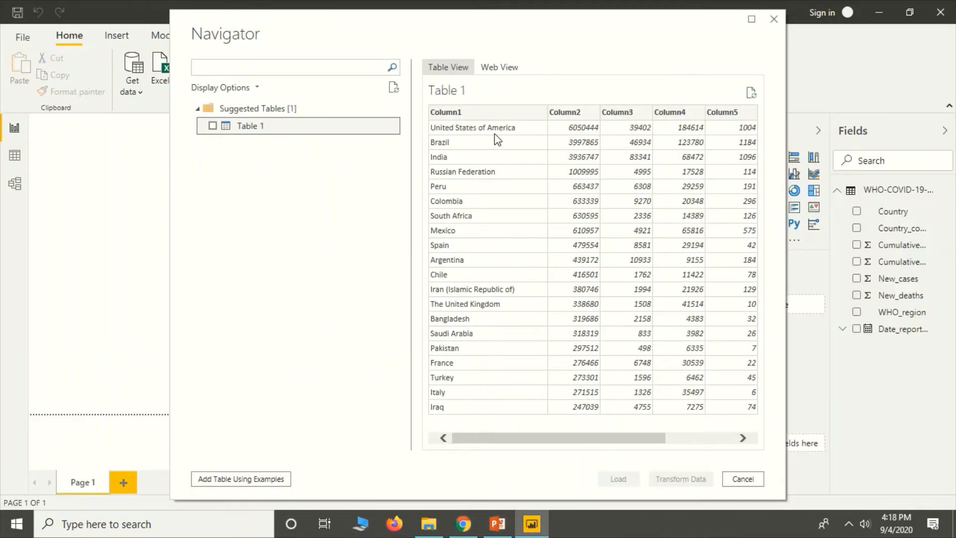
key("alt+Tab")
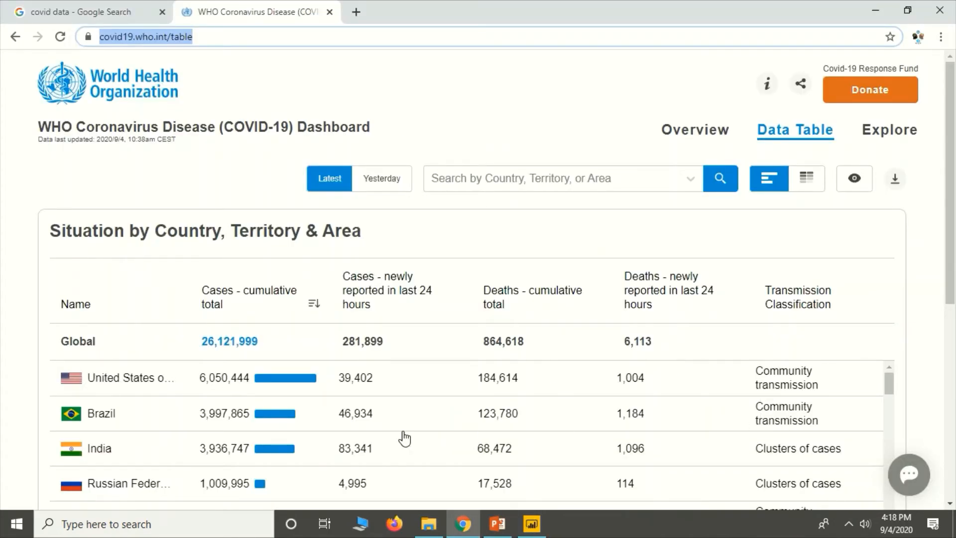
key("alt+Tab")
key("alt+Tab")
key("alt+Tab")
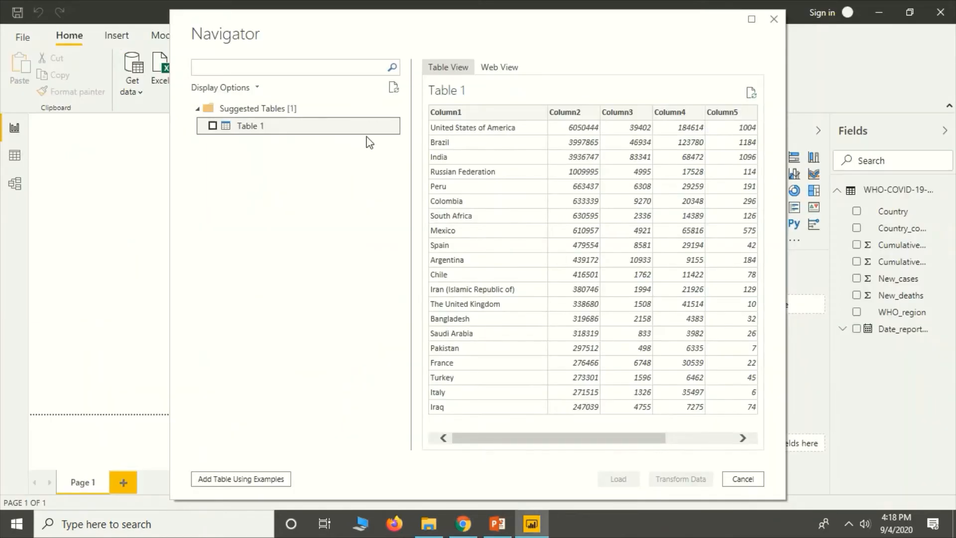
Step: Start adding a table using examples and give it two more empty columns, with the web page's table headers in view
left_click(222, 479)
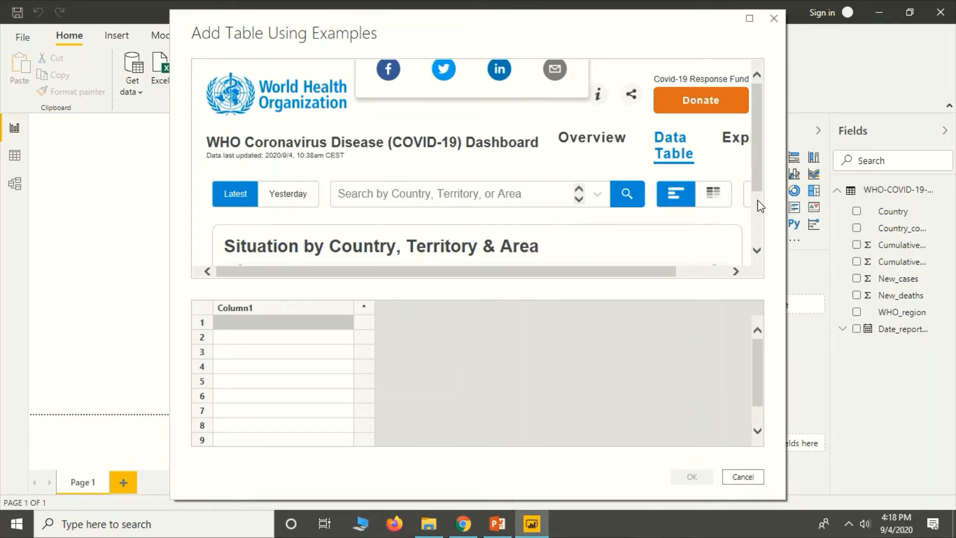
left_click(366, 312)
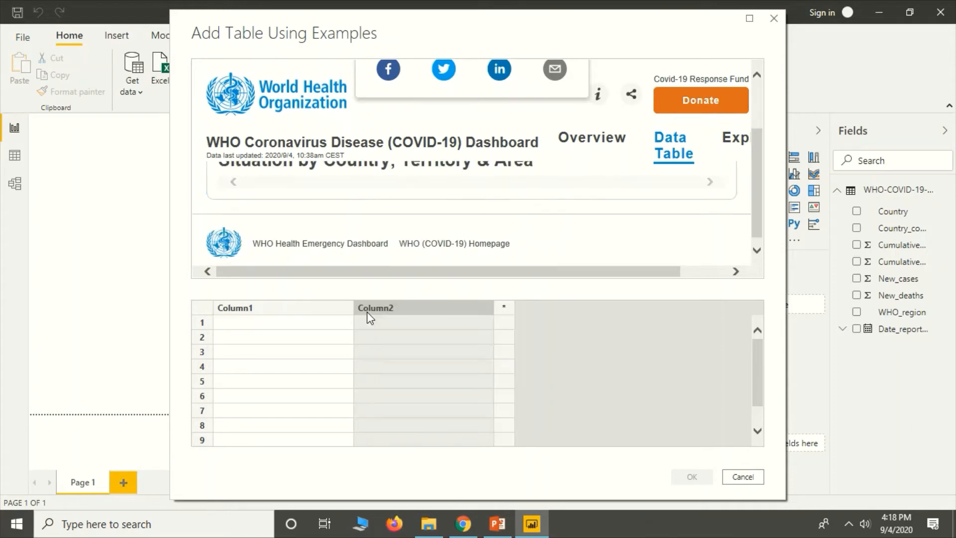
left_click(508, 308)
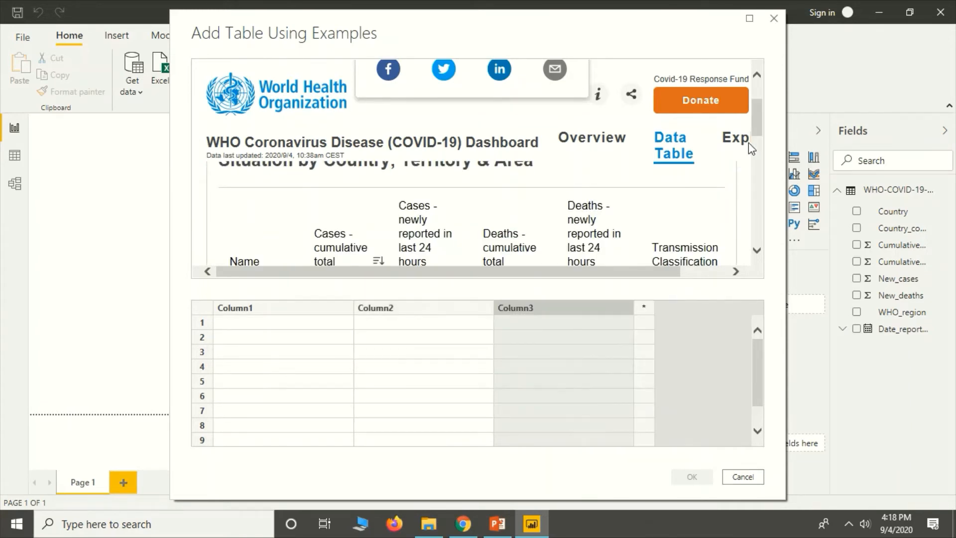
scroll(752, 131, "down", 2)
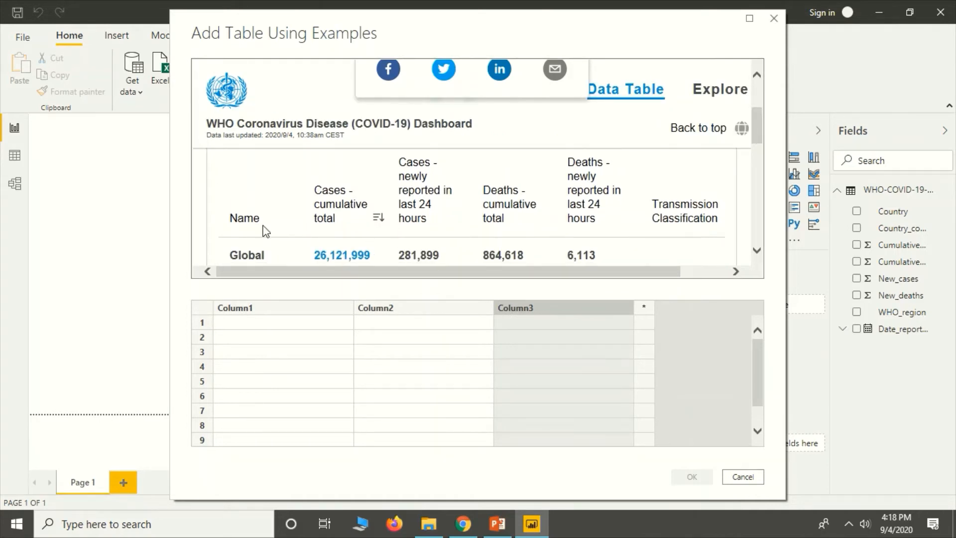
Step: Fill the first example row with Name, Cases - cumulative total and Cases - newly reported in last 24 hours
left_click(256, 327)
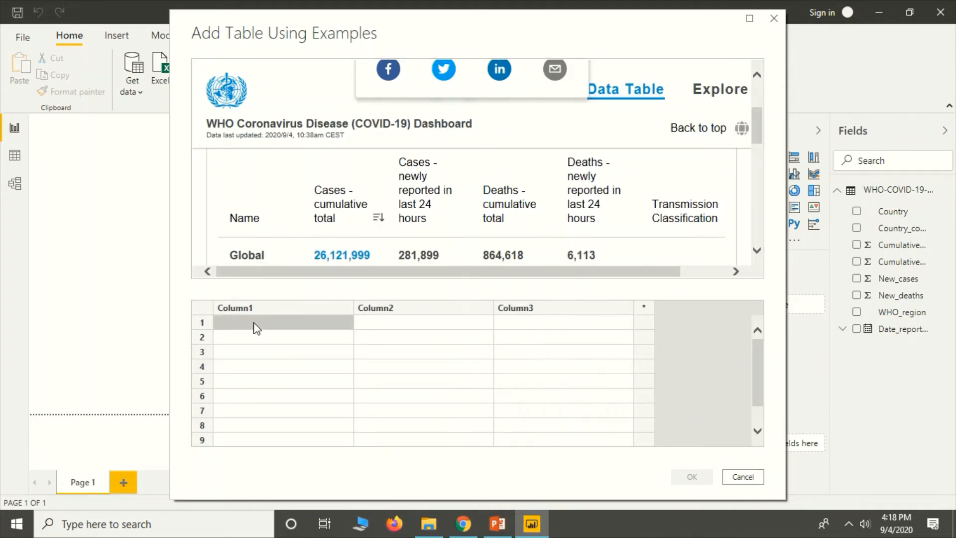
type("name")
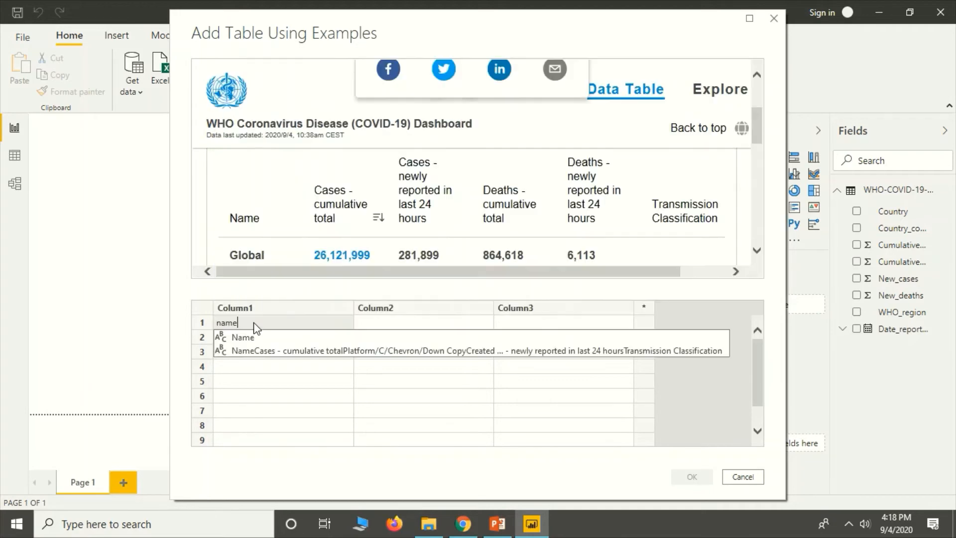
left_click(256, 338)
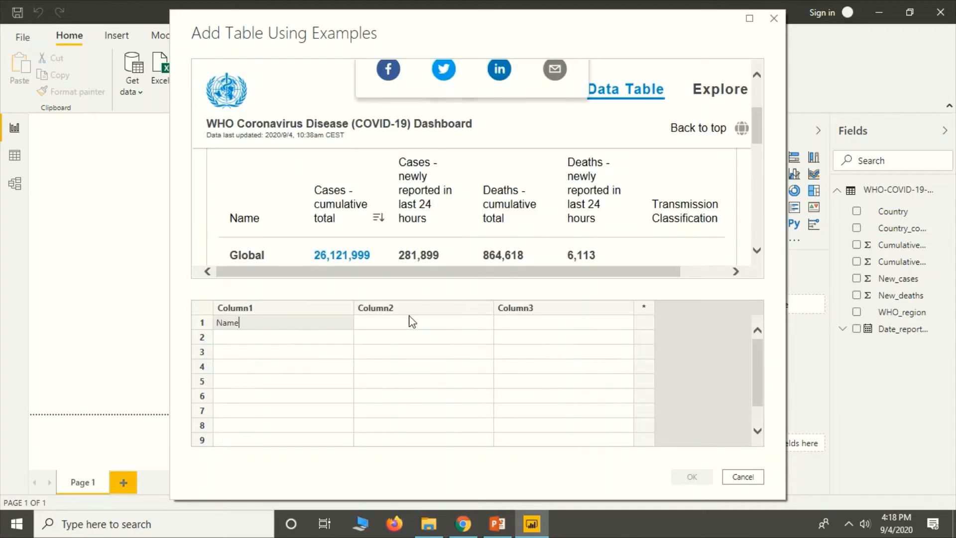
left_click(398, 326)
type("cases")
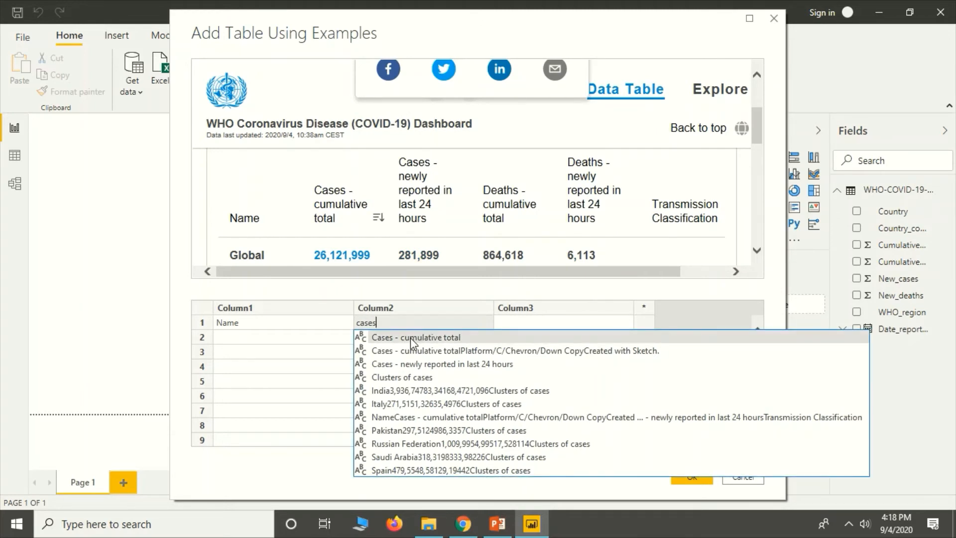
left_click(410, 338)
left_click(526, 321)
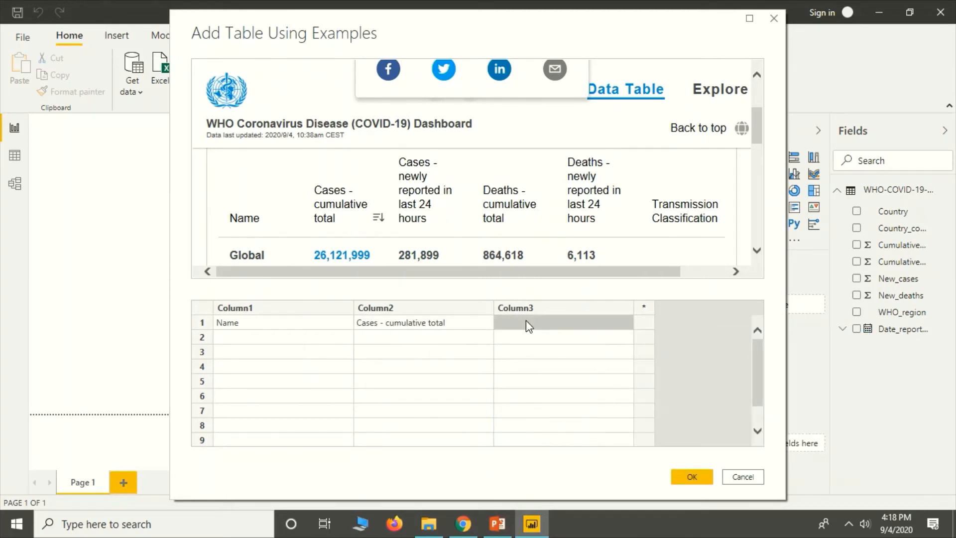
type("cases")
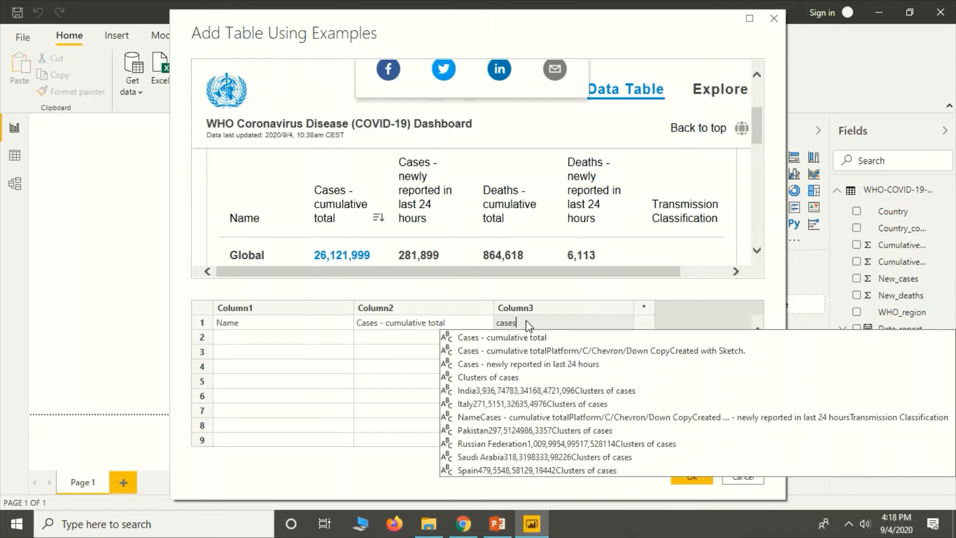
left_click(536, 365)
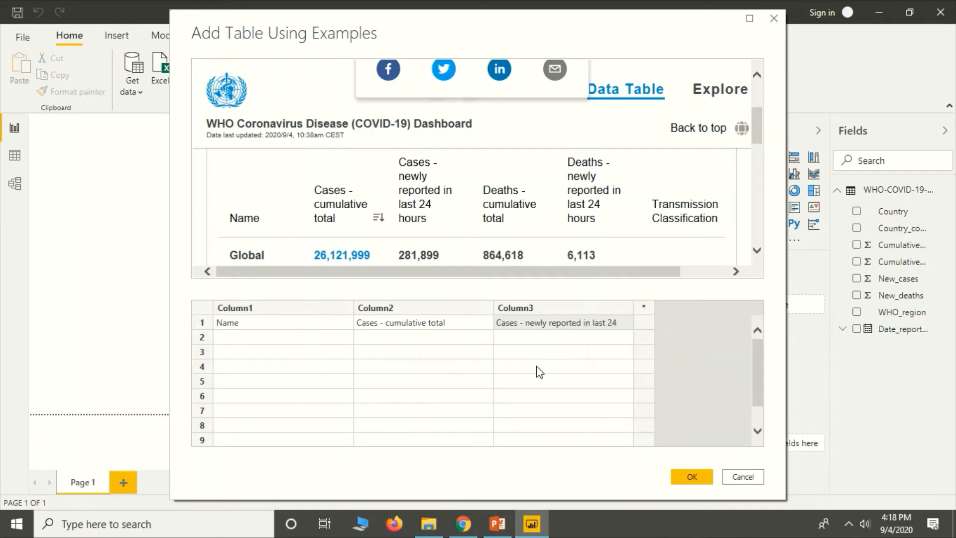
Step: Fill the second example row with United States of America, 6,050,444 and 39,402, matching the web page's first country row
left_click(257, 339)
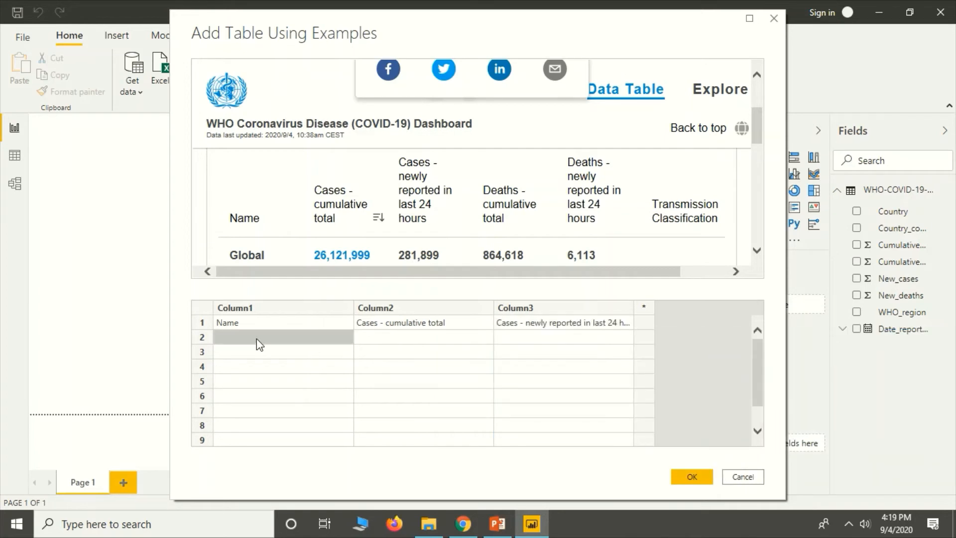
left_click_drag(756, 129, 756, 148)
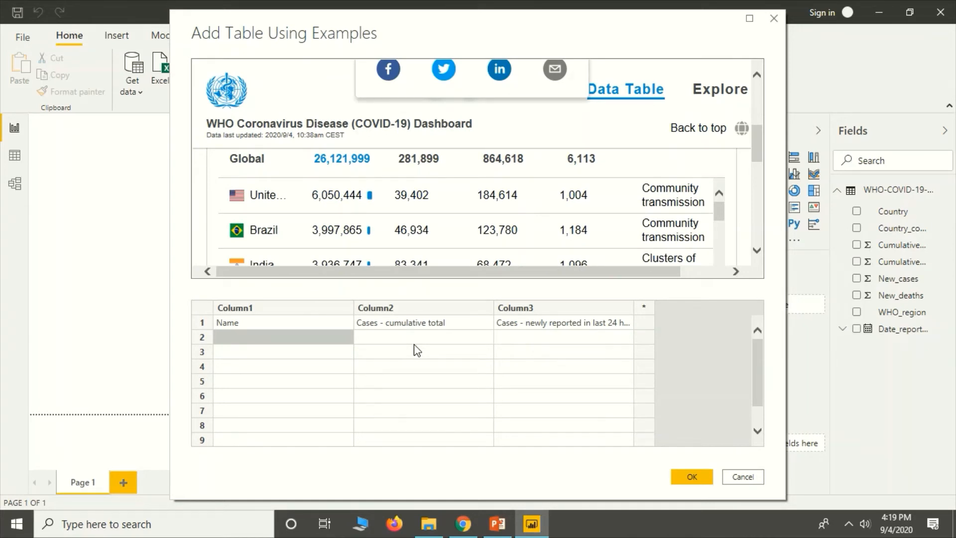
left_click(325, 336)
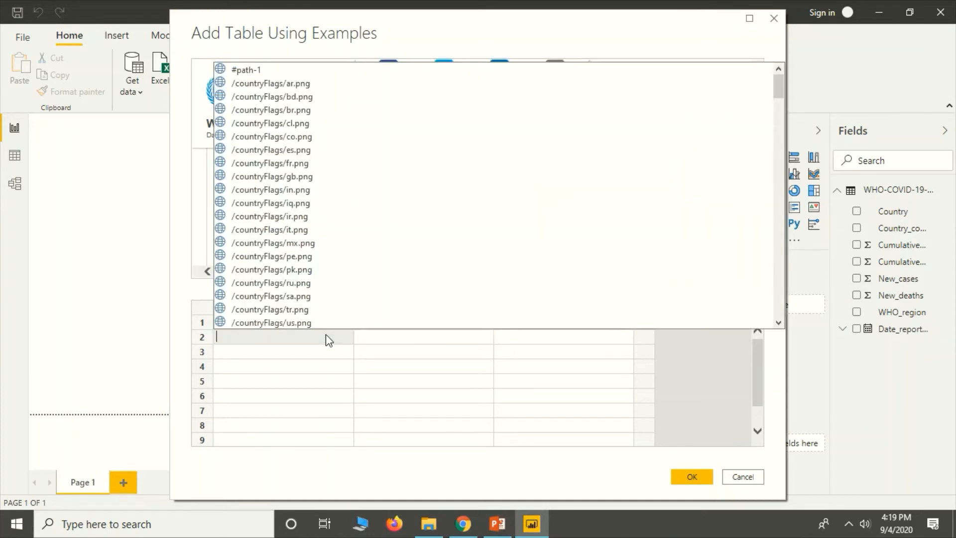
type("unite")
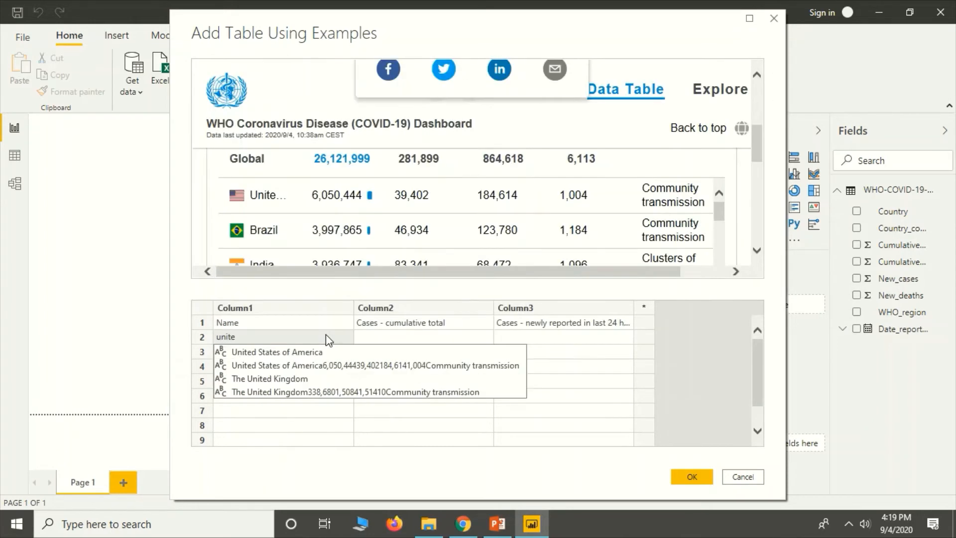
left_click(324, 352)
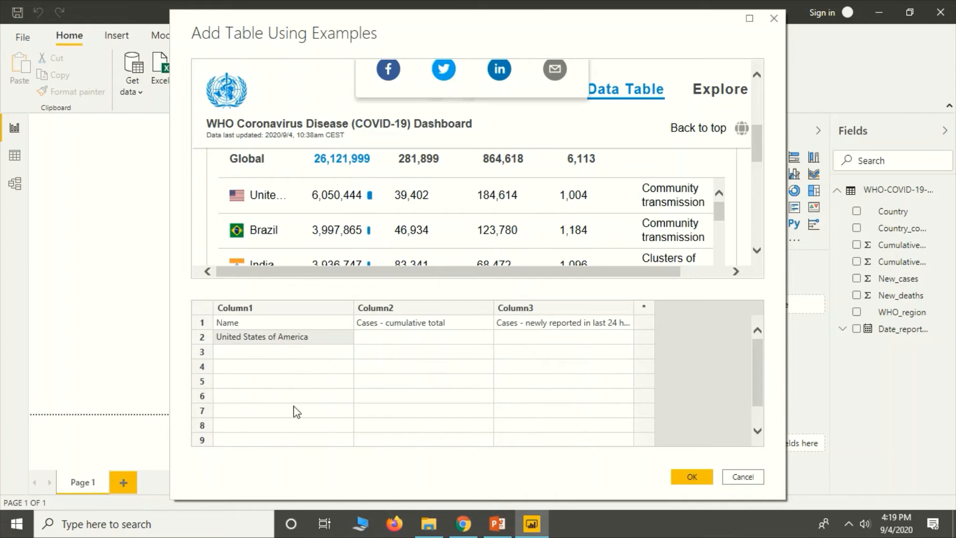
left_click(404, 339)
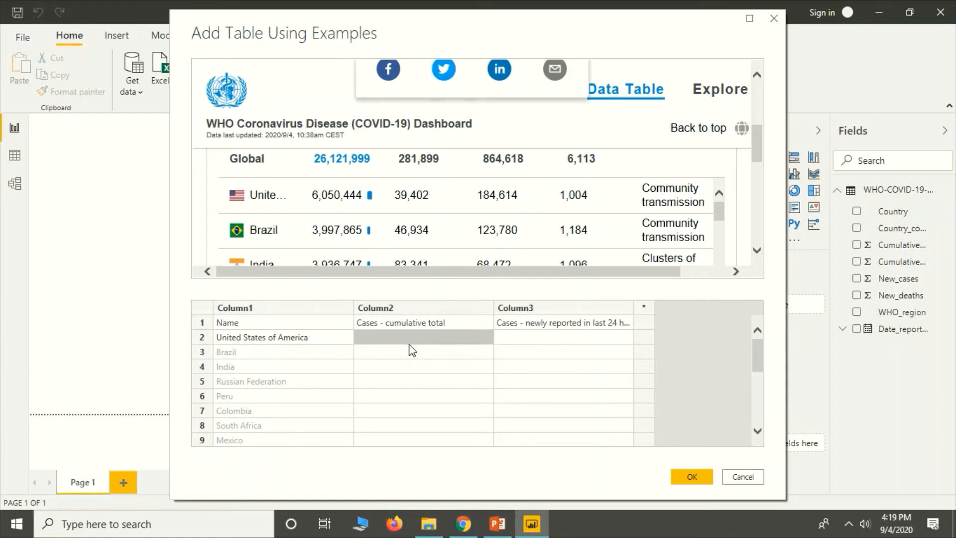
type("6,0")
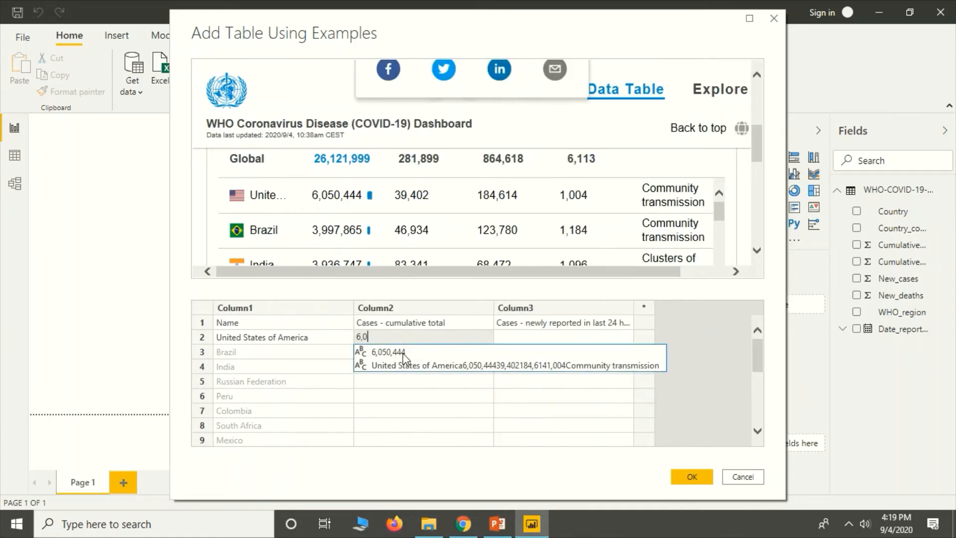
left_click(407, 355)
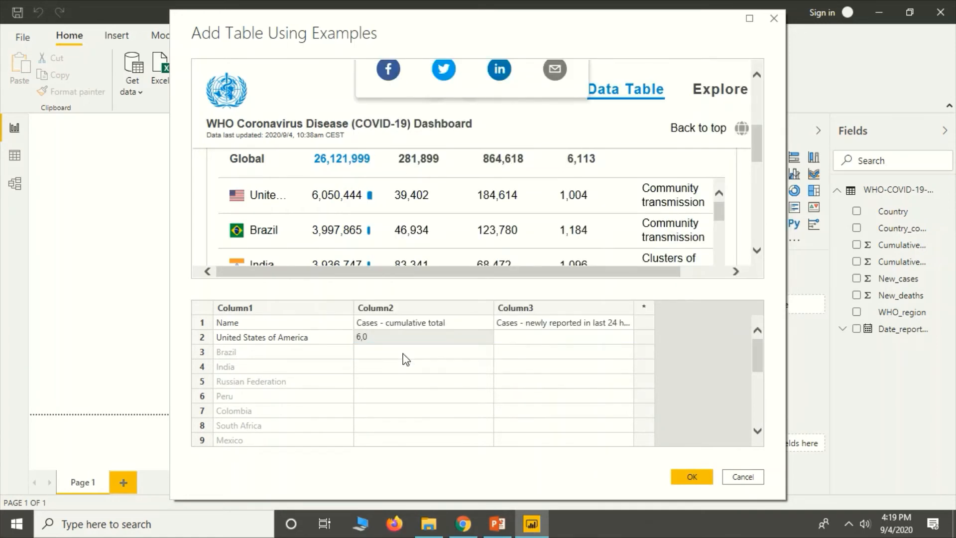
left_click(506, 337)
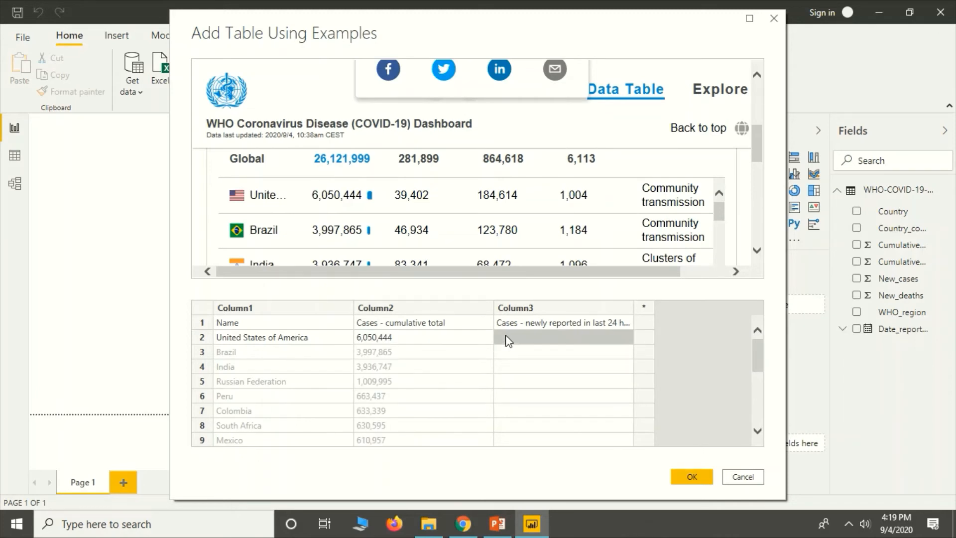
type("39,")
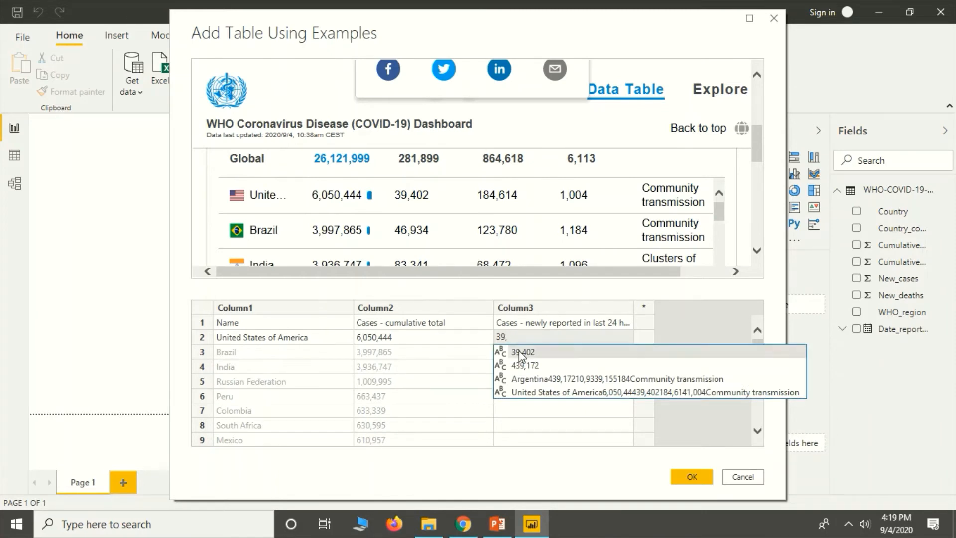
left_click(519, 350)
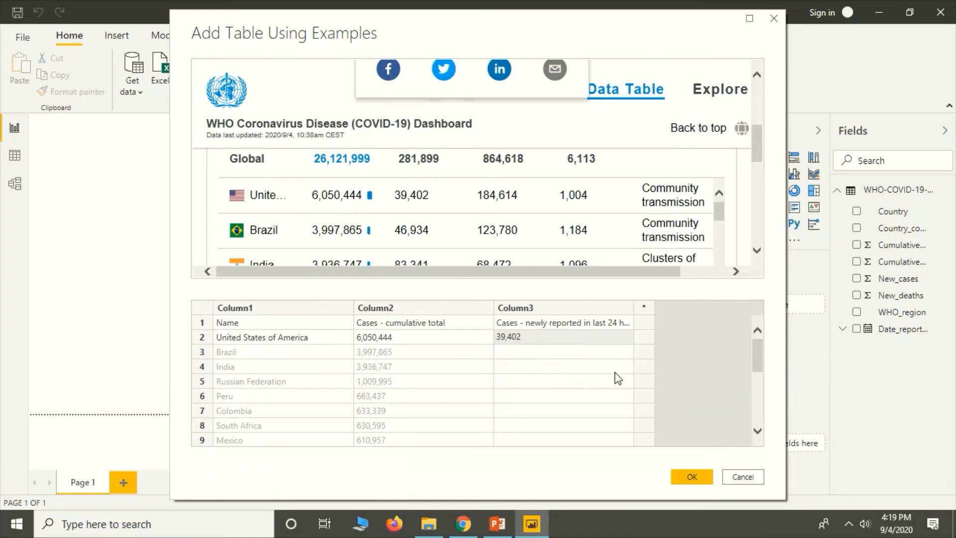
left_click(432, 309)
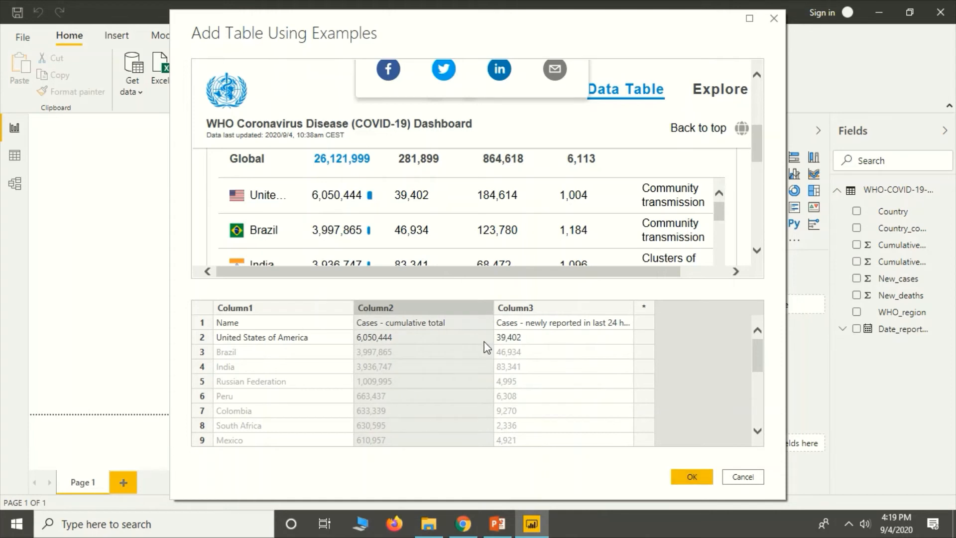
Step: Create the custom table from the examples, preview Table 2 and load it into Power BI
left_click(695, 477)
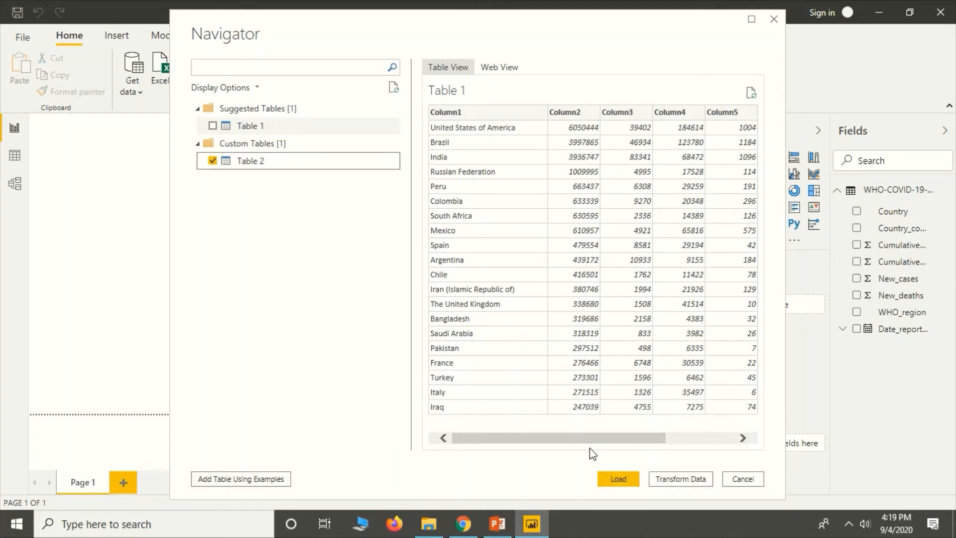
left_click(282, 165)
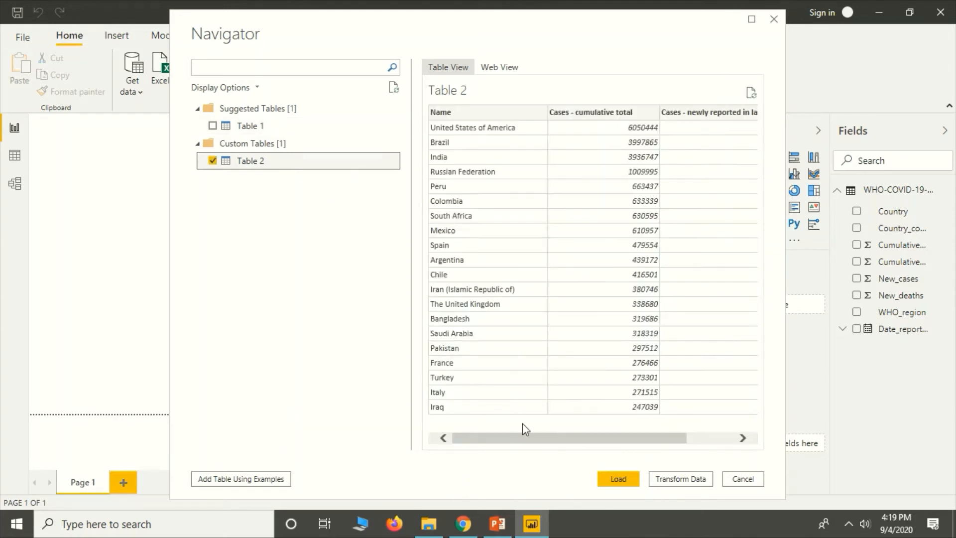
mouse_move(524, 434)
left_mouse_down()
mouse_move(666, 438)
mouse_move(526, 439)
left_mouse_up()
key("alt+Tab")
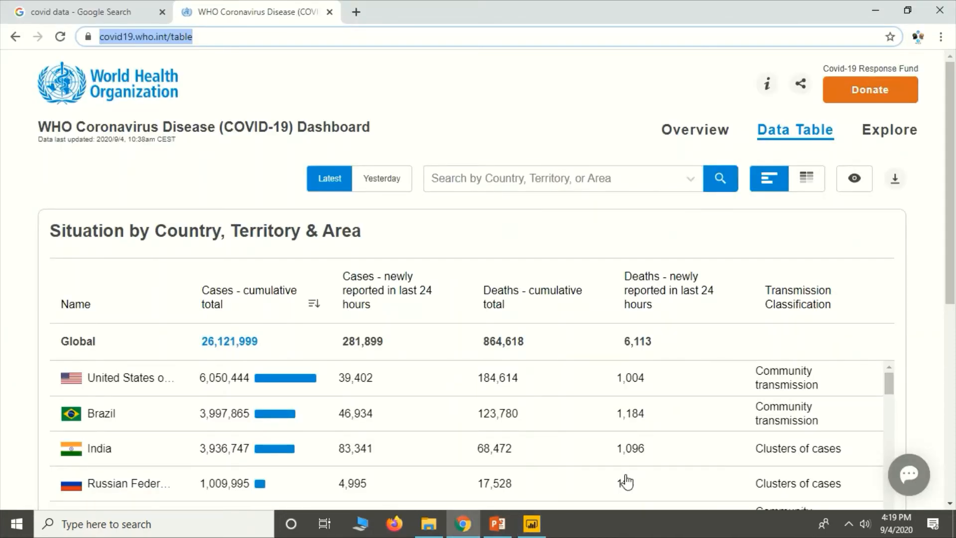
left_click(532, 524)
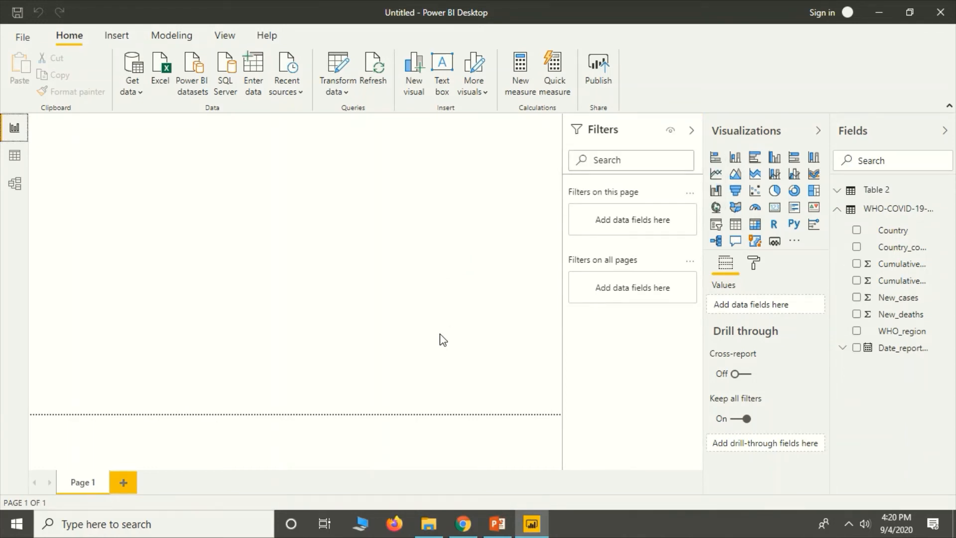
Step: Examine the rows and data types of Table 2's three columns in Data view, and view both tables in Model view
left_click(25, 157)
left_click(904, 194)
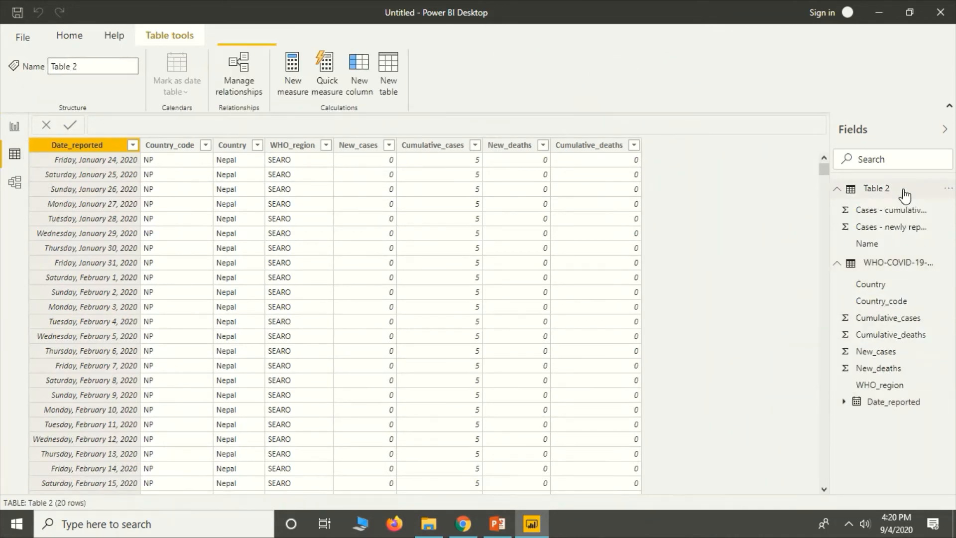
left_click(71, 149)
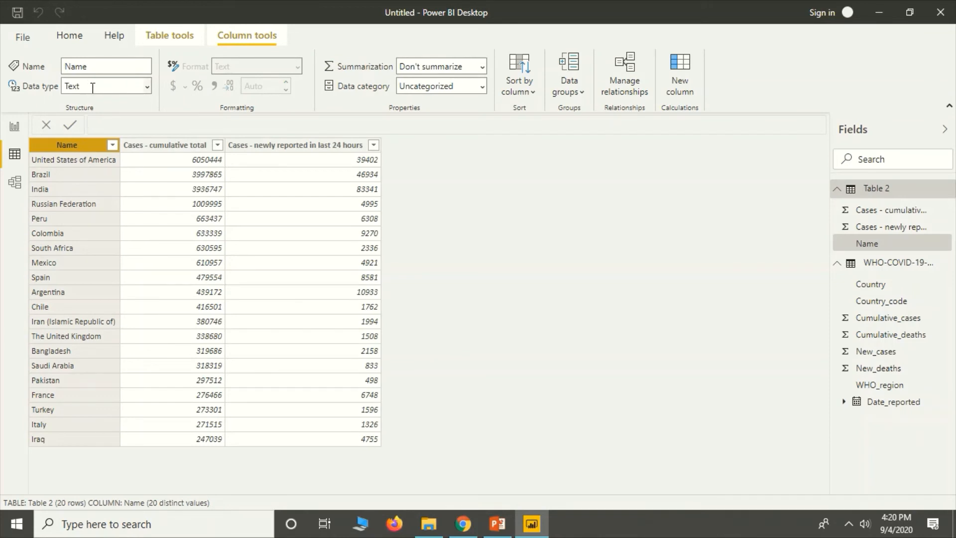
left_click(183, 149)
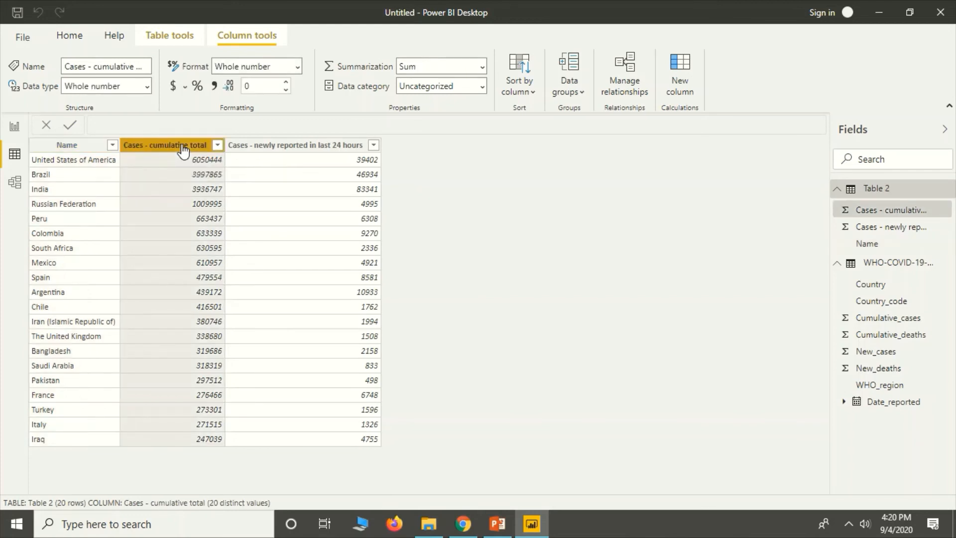
left_click(273, 147)
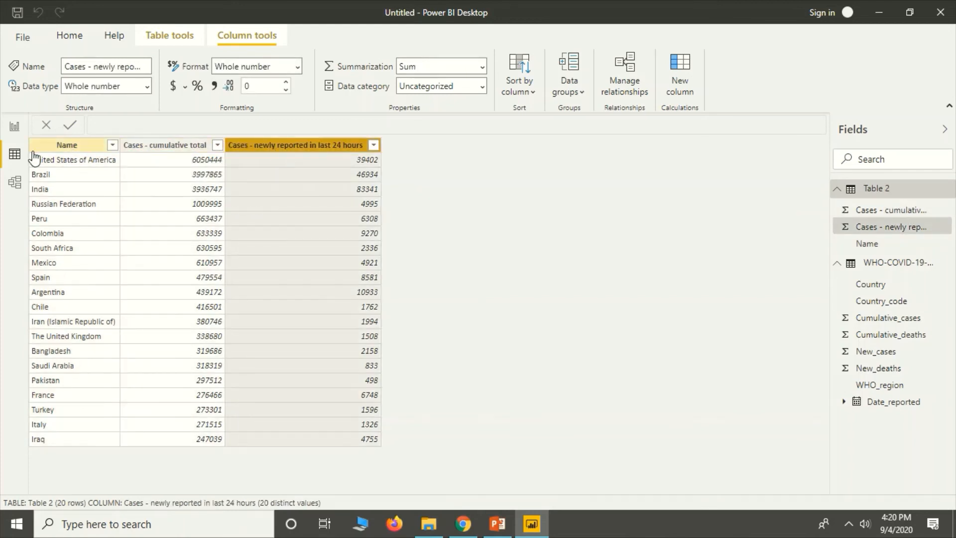
left_click(19, 175)
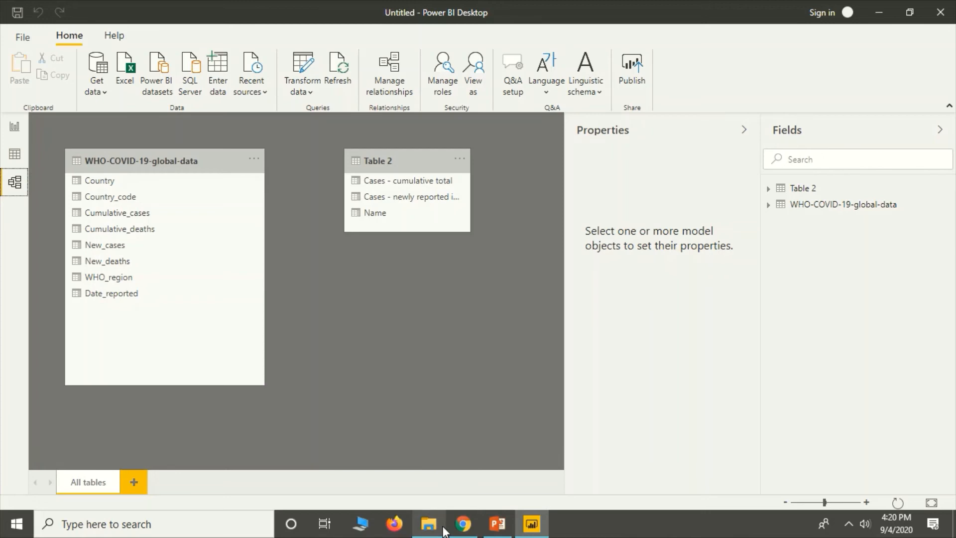
Step: Browse the WHO data table in Chrome down to its last country and compare it with the rows loaded in Table 2
left_click(463, 524)
left_click_drag(951, 279, 950, 399)
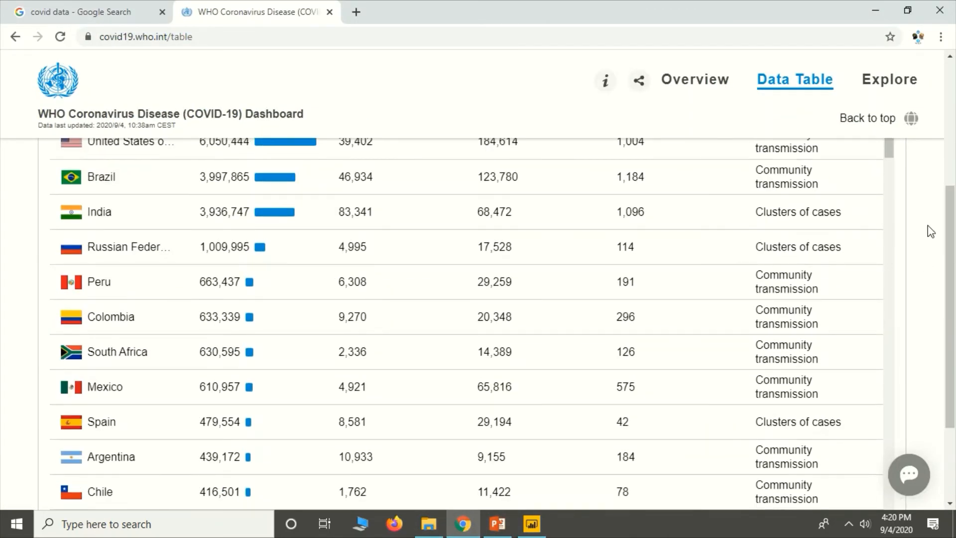
left_click_drag(893, 162, 885, 530)
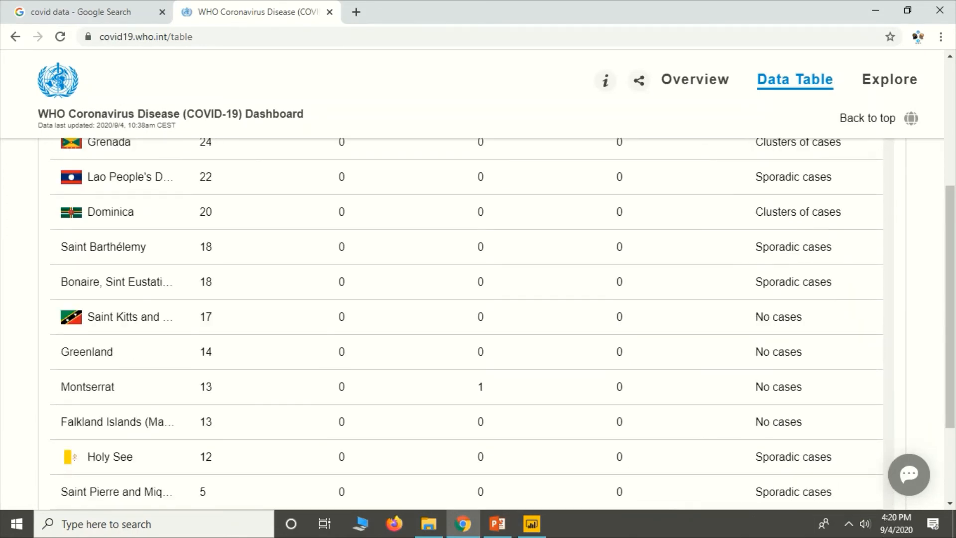
scroll(889, 404, "down", 3)
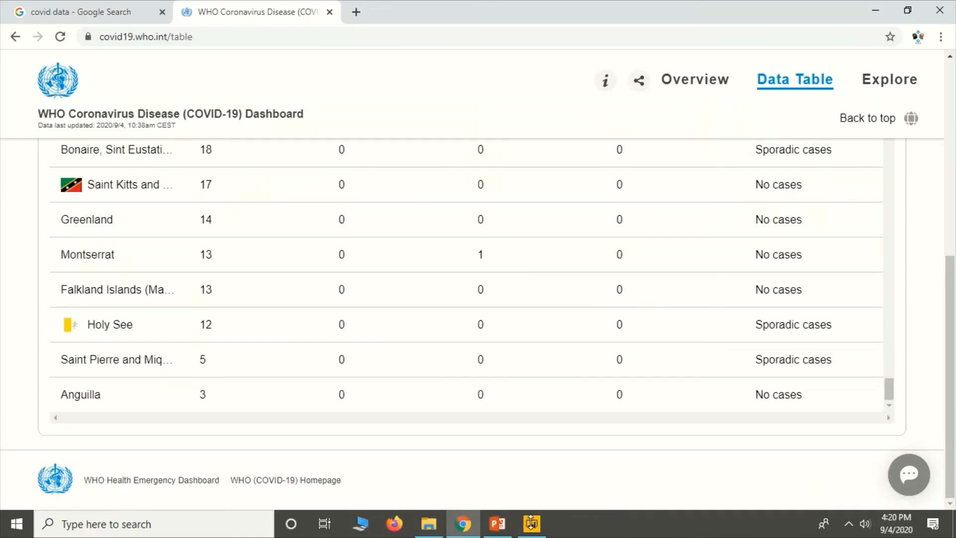
left_click(531, 524)
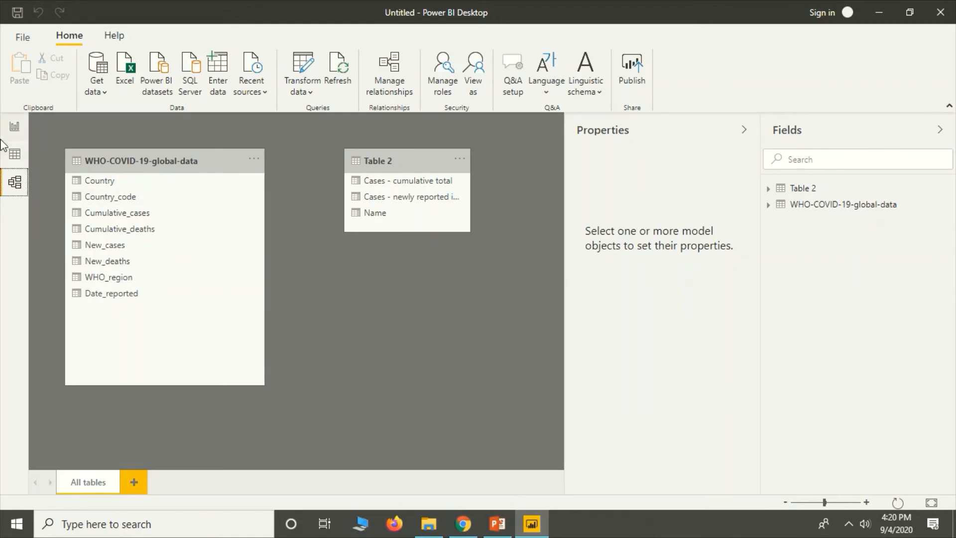
left_click(17, 153)
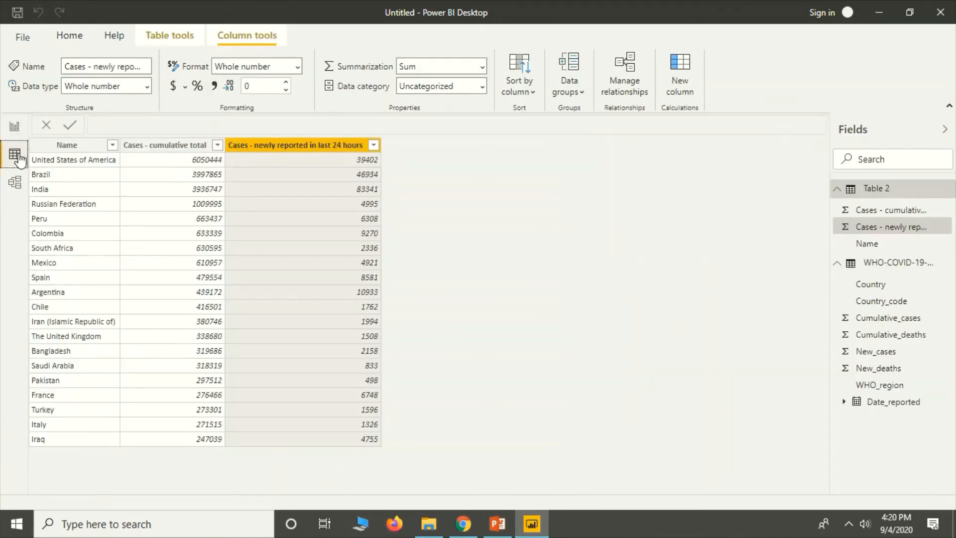
Step: Start a SQL Server database connection from Report view, with server 172.168.168. and database Test
left_click(16, 130)
left_click(138, 95)
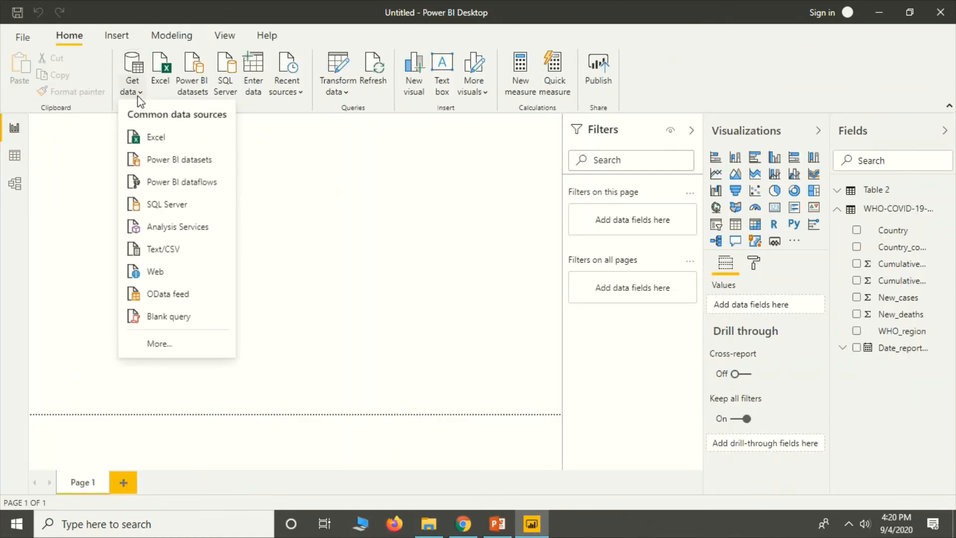
left_click(172, 200)
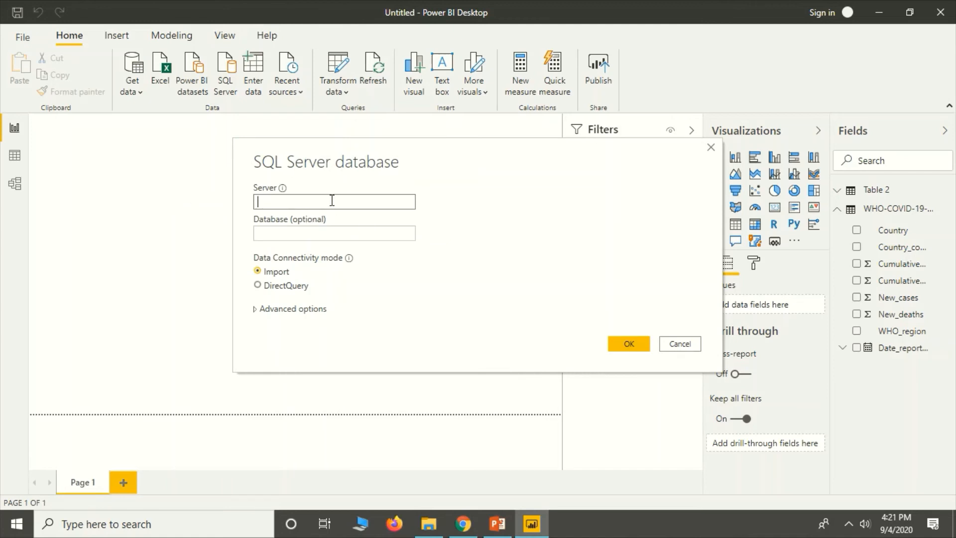
type("172.168.168.")
left_click(306, 231)
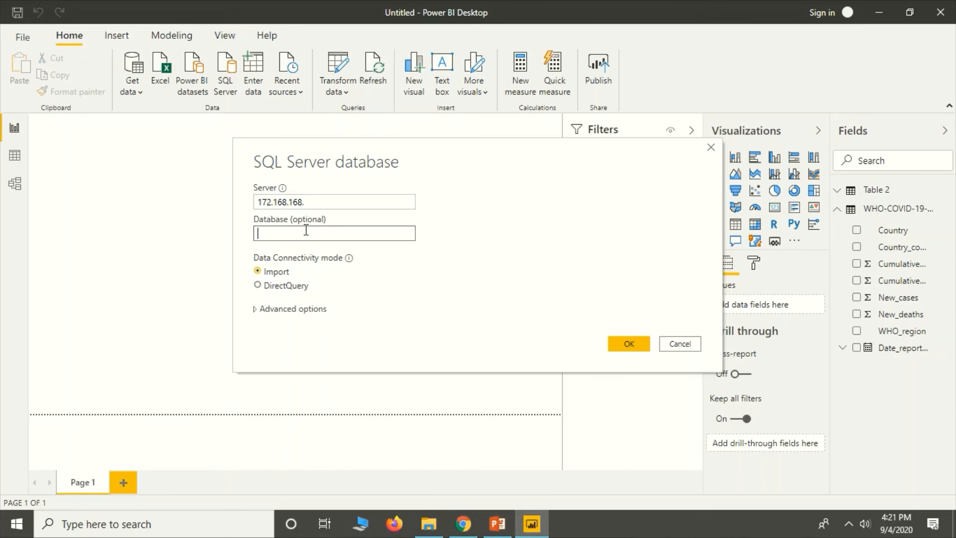
type("Test")
Step: Expand the advanced options to show the optional SQL statement field, and cancel the SQL Server connection
left_click(311, 309)
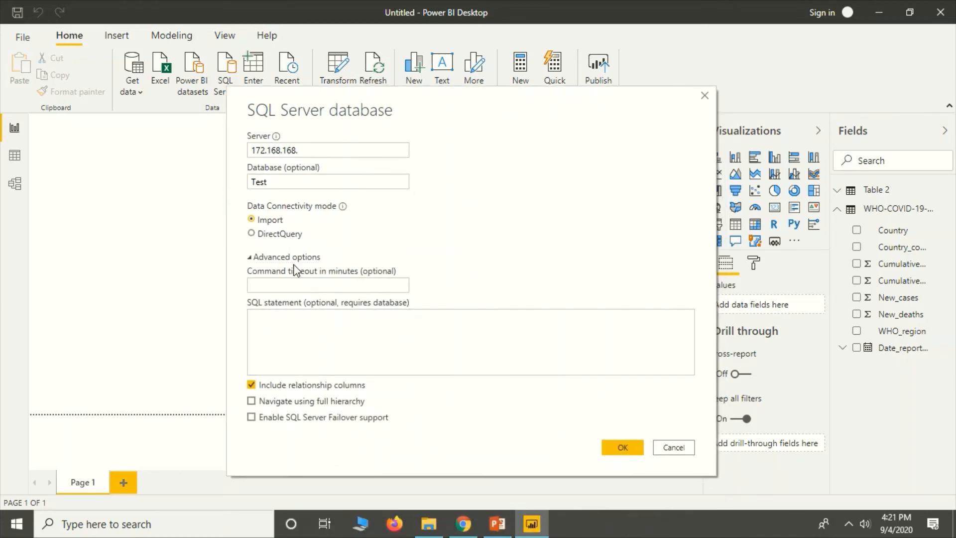
left_click(302, 325)
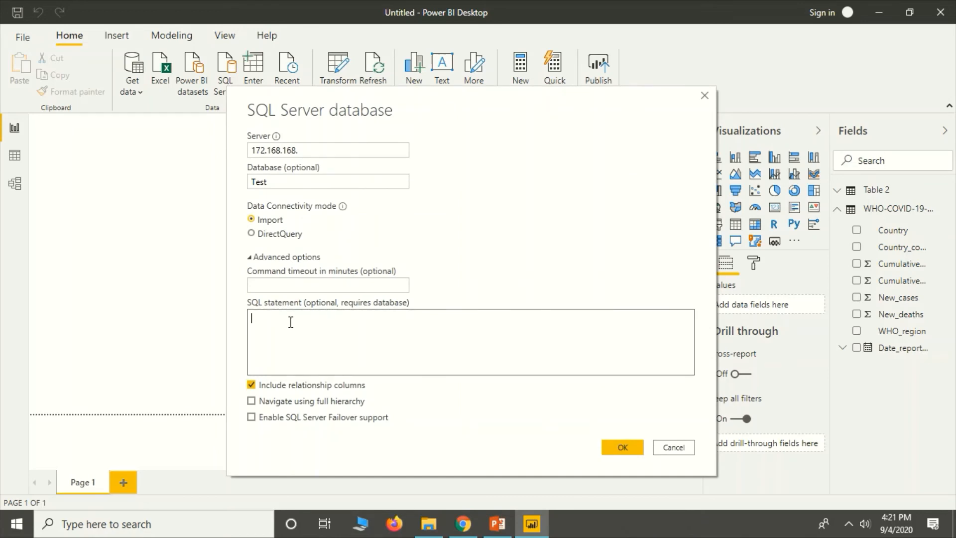
left_click(673, 447)
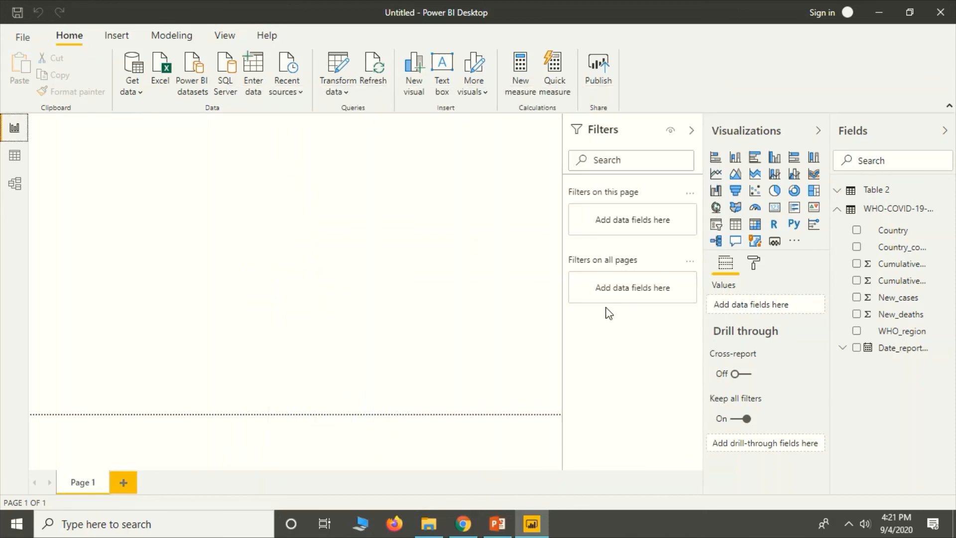
left_click(139, 91)
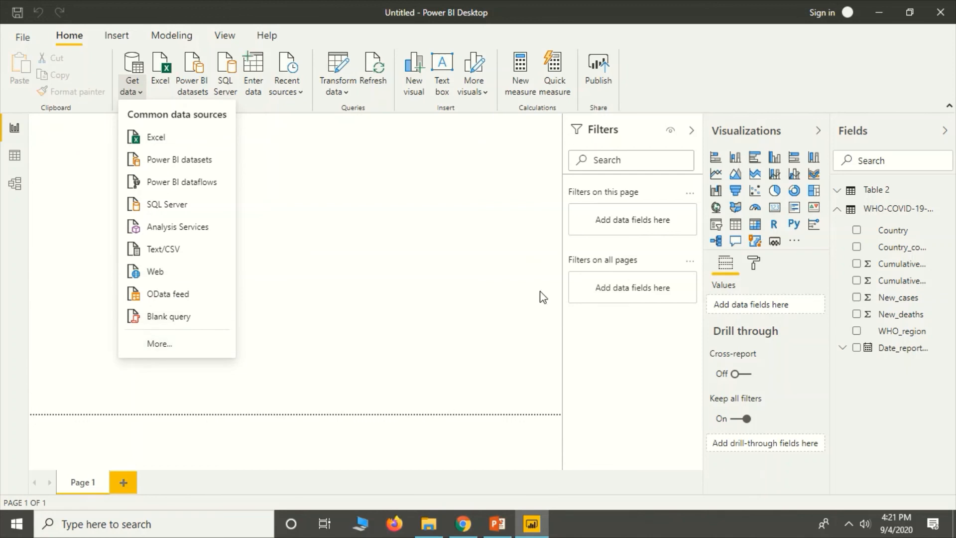
left_click(434, 229)
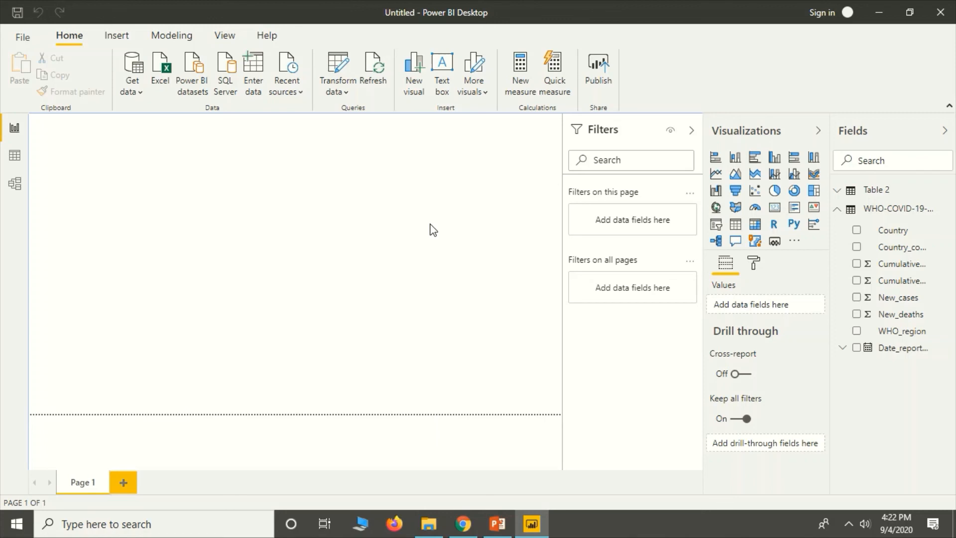
Step: Open the Power Query Editor and view the WHO-COVID-19-global-data columns through to Cumulative_deaths
left_click(345, 93)
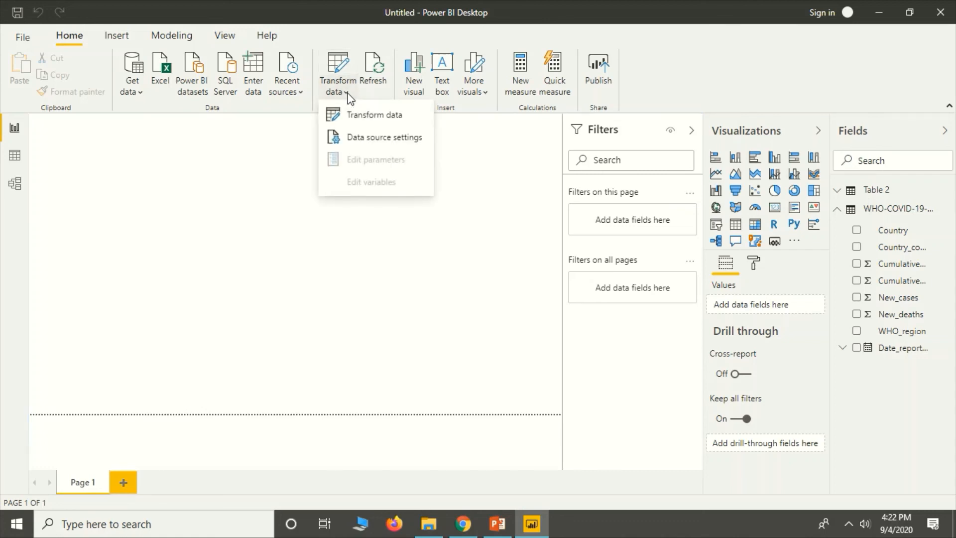
left_click(367, 115)
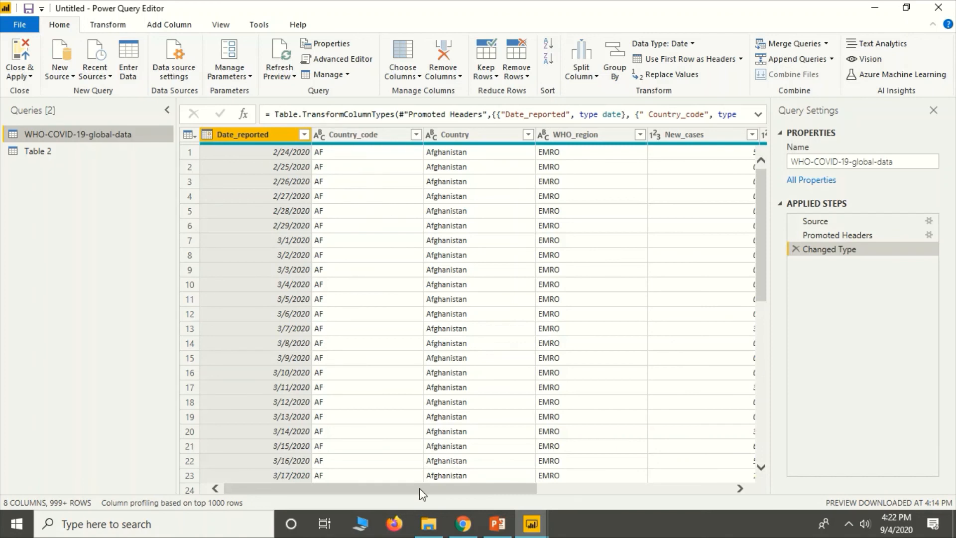
left_click_drag(422, 495, 710, 493)
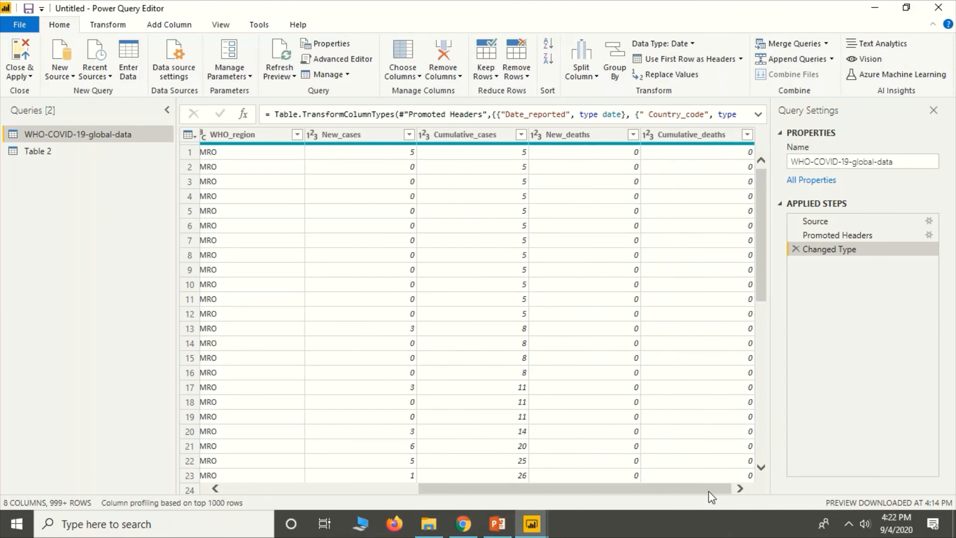